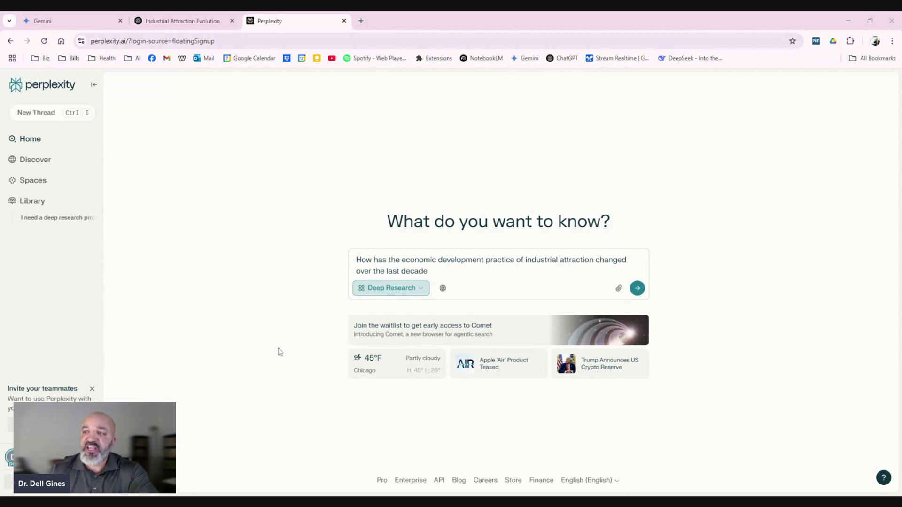
# Review the responses to the industrial attraction question in Gemini and ChatGPT, then return to Perplexity.
pyautogui.click(70, 21)
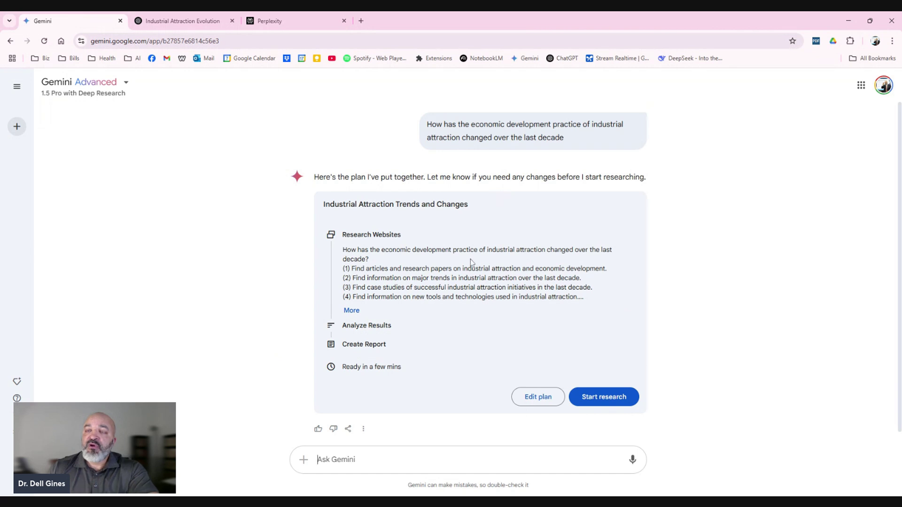
pyautogui.click(183, 20)
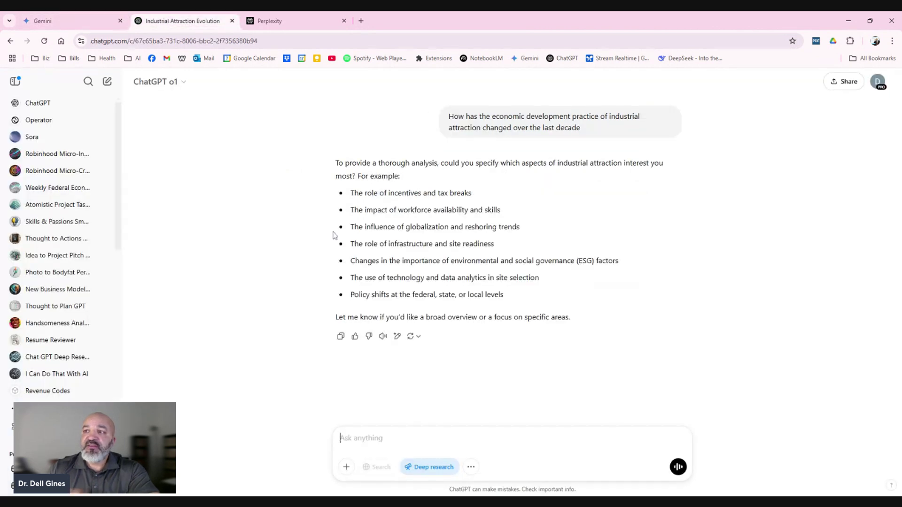
pyautogui.click(300, 21)
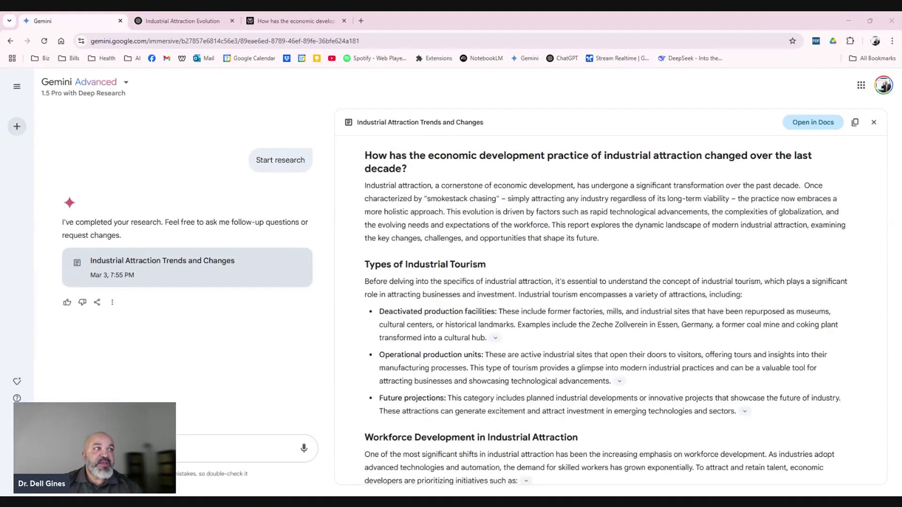
# Switch to the finished Perplexity report, expand its full source list and look through the cited sources.
pyautogui.click(329, 21)
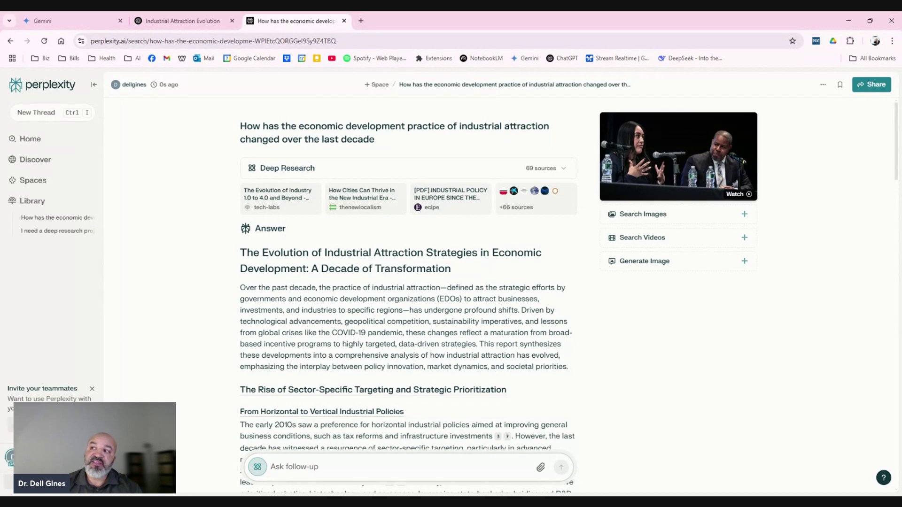
pyautogui.click(554, 170)
pyautogui.click(553, 170)
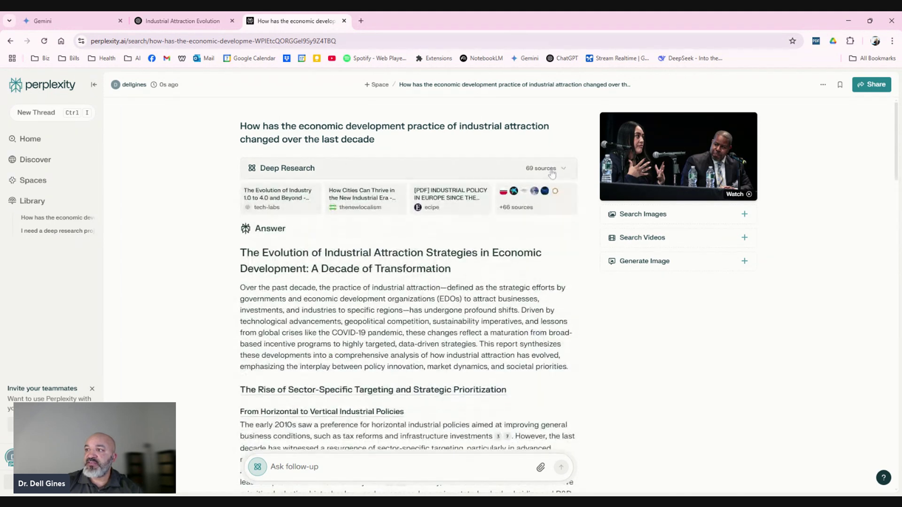
pyautogui.click(538, 202)
pyautogui.scroll(-10, 696, 214)
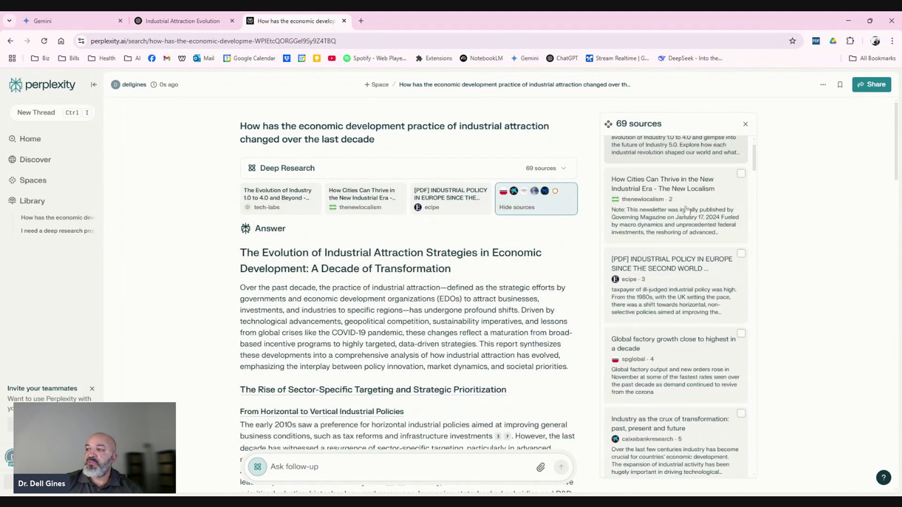
pyautogui.scroll(-10, 696, 213)
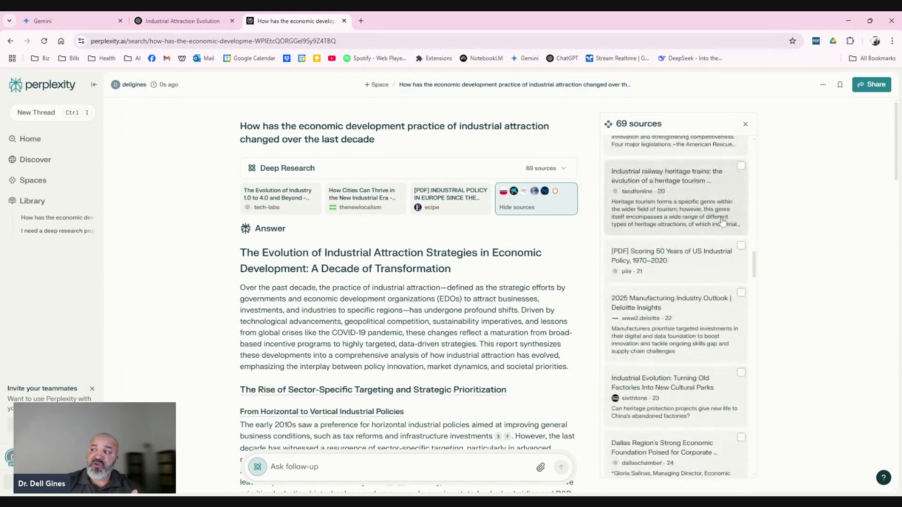
pyautogui.scroll(-5, 733, 240)
pyautogui.scroll(20, 732, 240)
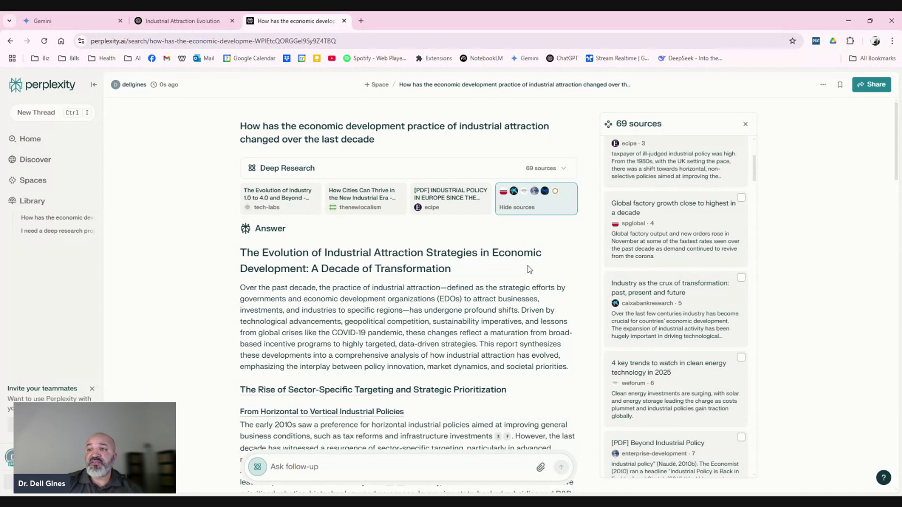
# Read through the Perplexity report on industrial attraction strategies, from the introduction to the concluding lessons and related questions.
pyautogui.scroll(-3, 511, 234)
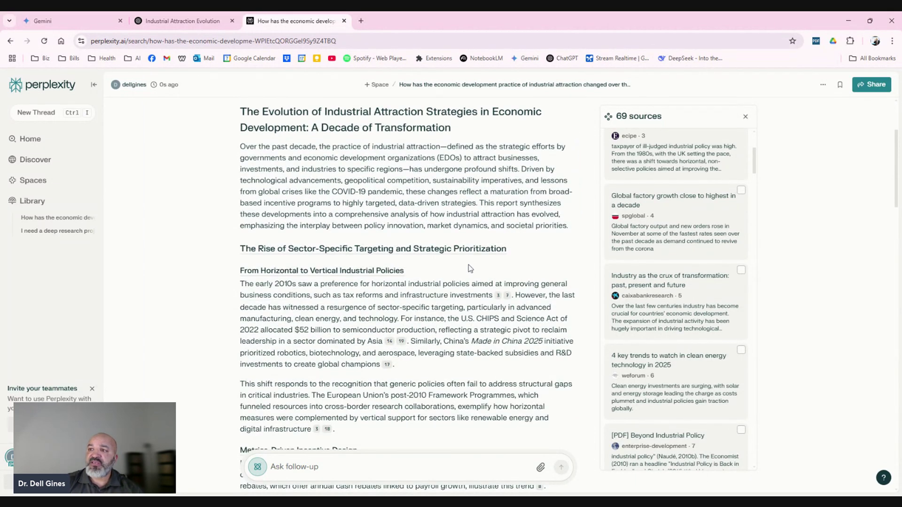
pyautogui.scroll(-6, 484, 274)
pyautogui.scroll(-6, 475, 242)
pyautogui.scroll(-6, 490, 244)
pyautogui.scroll(-15, 506, 258)
pyautogui.scroll(20, 504, 292)
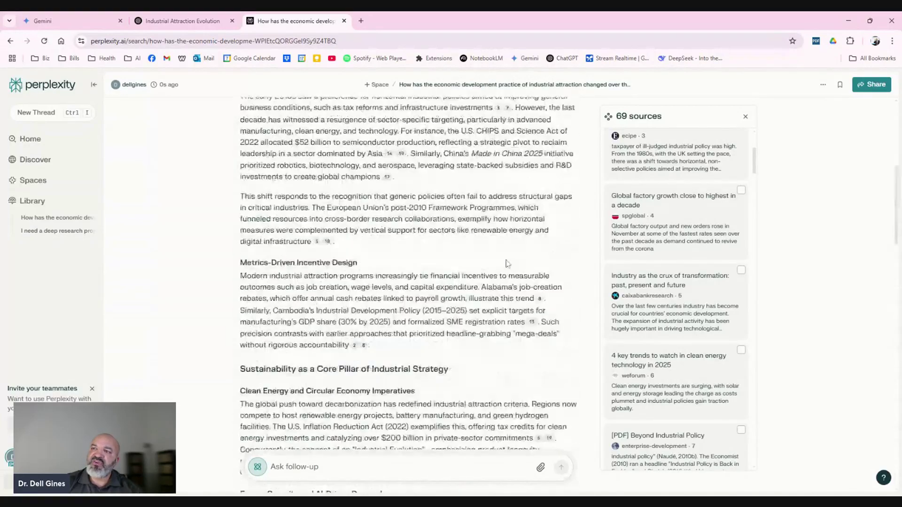
pyautogui.scroll(6, 506, 263)
pyautogui.scroll(-12, 491, 254)
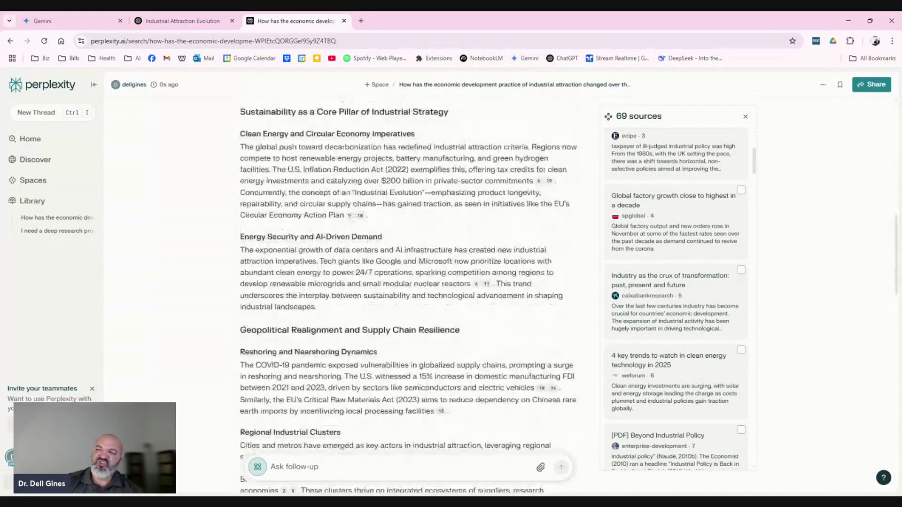
pyautogui.scroll(-2, 490, 255)
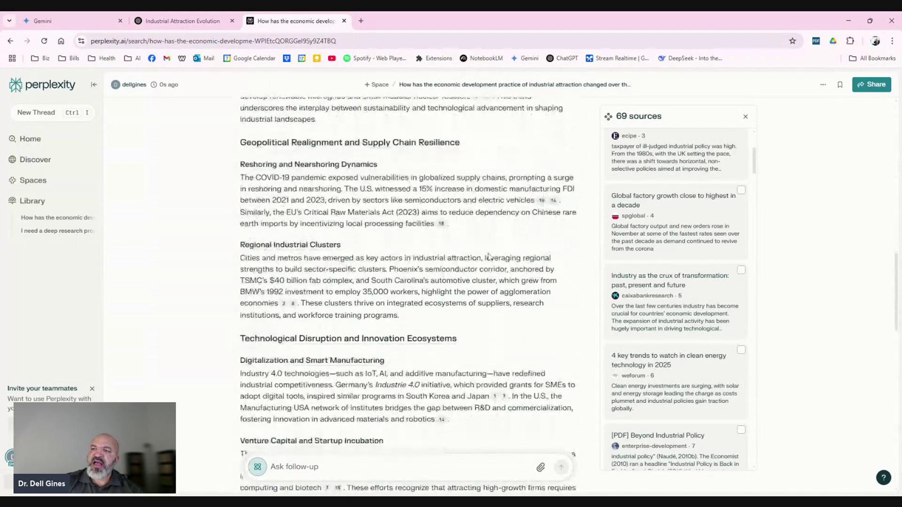
pyautogui.scroll(-5, 488, 256)
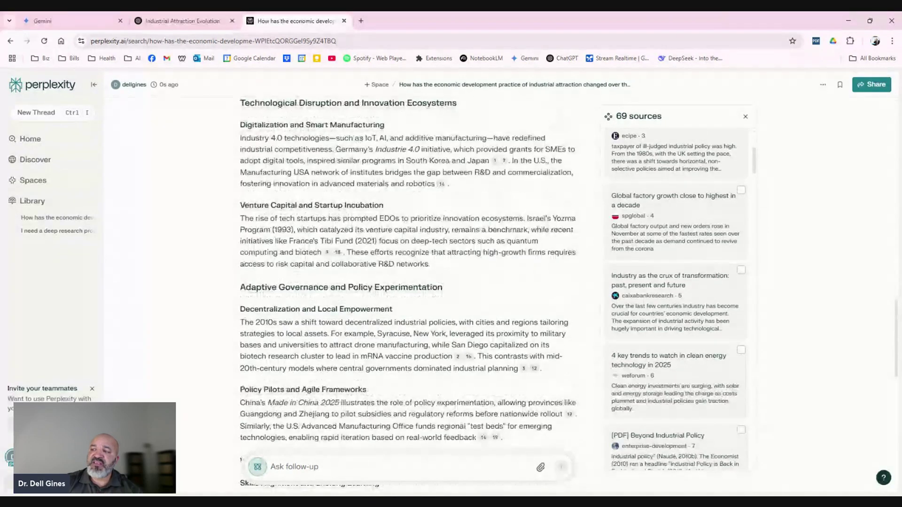
pyautogui.scroll(-1, 682, 324)
pyautogui.scroll(-10, 681, 324)
pyautogui.scroll(5, 680, 326)
pyautogui.scroll(-12, 453, 301)
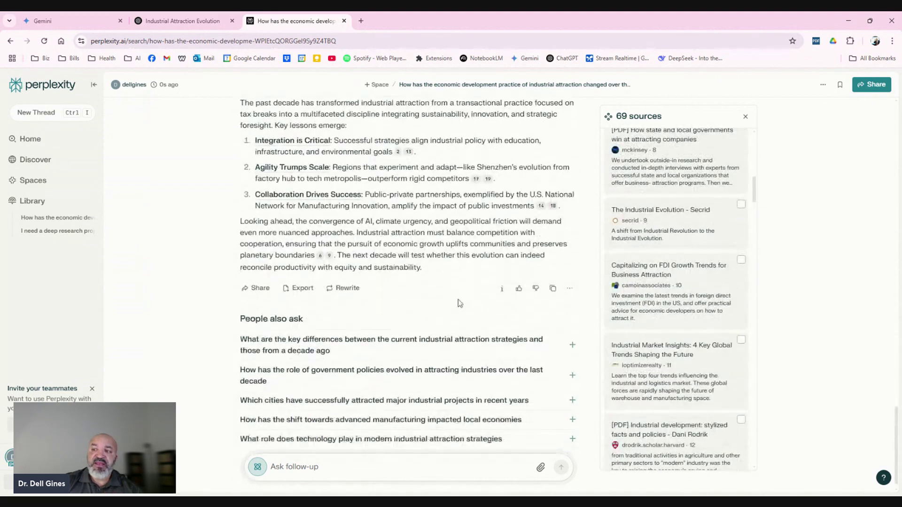
pyautogui.scroll(15, 459, 303)
pyautogui.scroll(6, 423, 282)
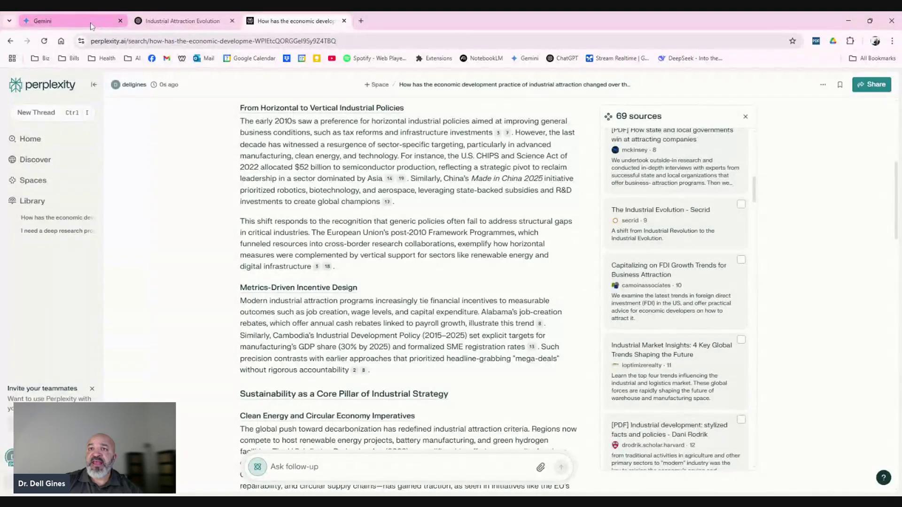
# Switch to Gemini and skim the whole Industrial Attraction Trends and Changes report, ending back at its beginning.
pyautogui.click(91, 24)
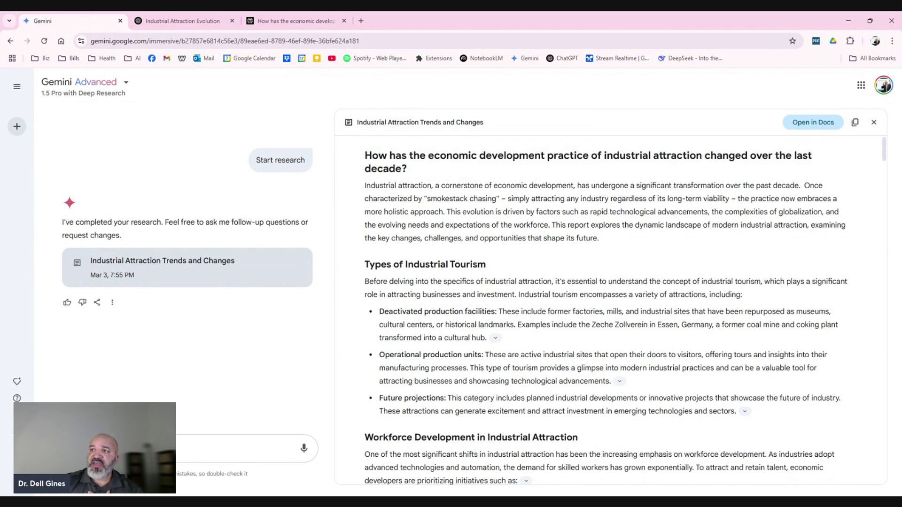
pyautogui.scroll(-20, 673, 257)
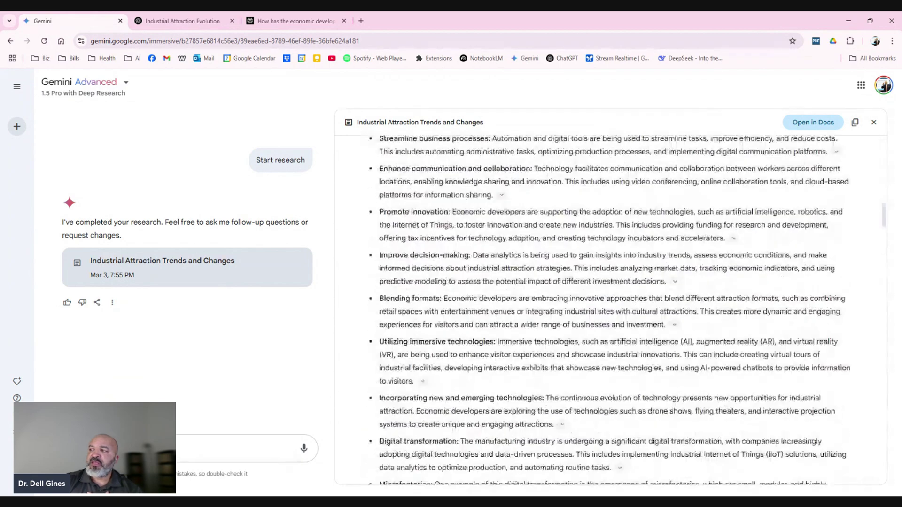
pyautogui.scroll(-20, 696, 284)
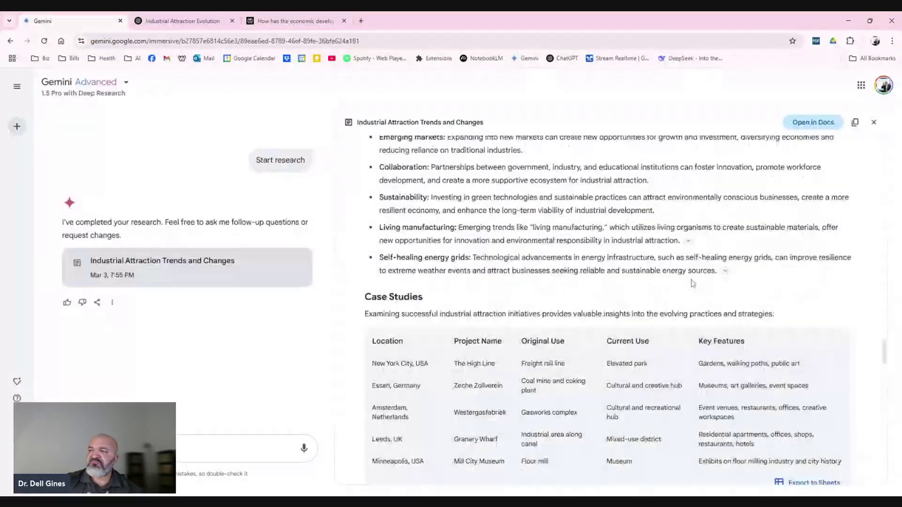
pyautogui.scroll(-15, 696, 284)
pyautogui.scroll(10, 696, 284)
pyautogui.scroll(20, 609, 310)
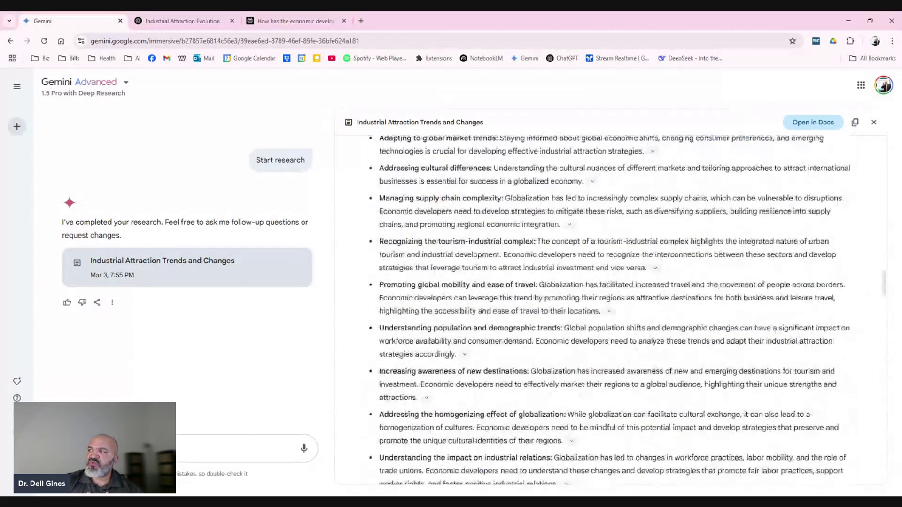
pyautogui.scroll(15, 609, 300)
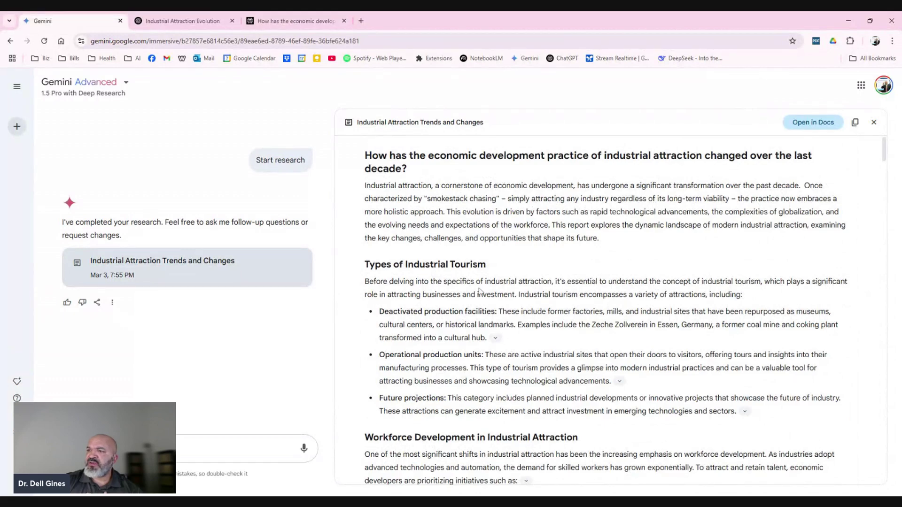
# Examine the Gemini report's sections, the Case Studies table, the conclusion and the list of researched websites.
pyautogui.scroll(-4, 482, 290)
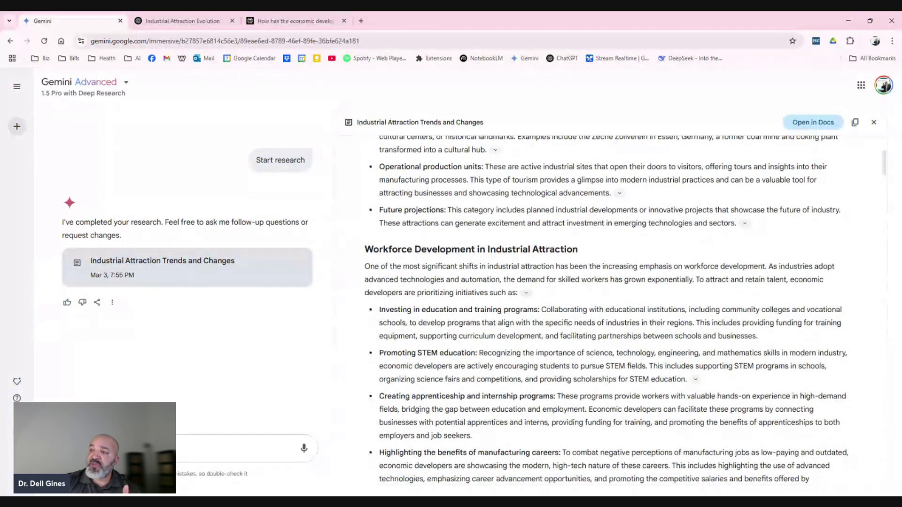
pyautogui.scroll(-6, 591, 278)
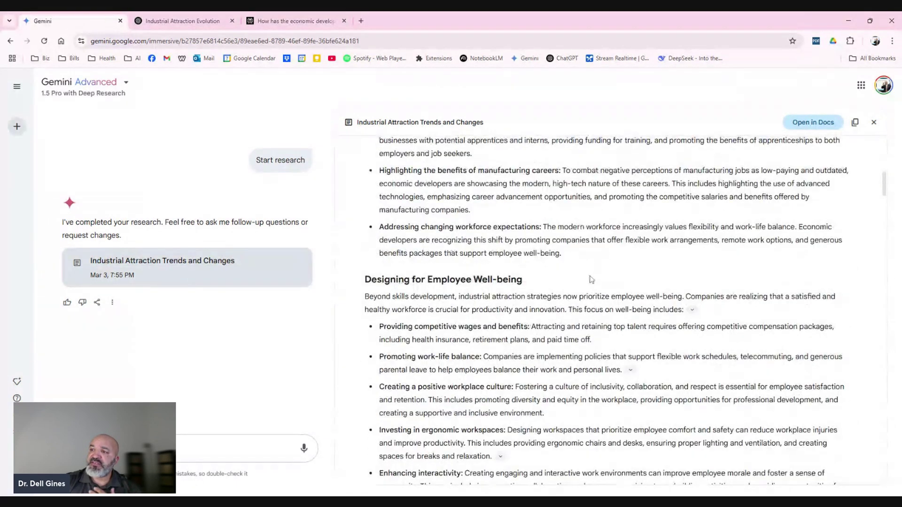
pyautogui.scroll(-15, 591, 280)
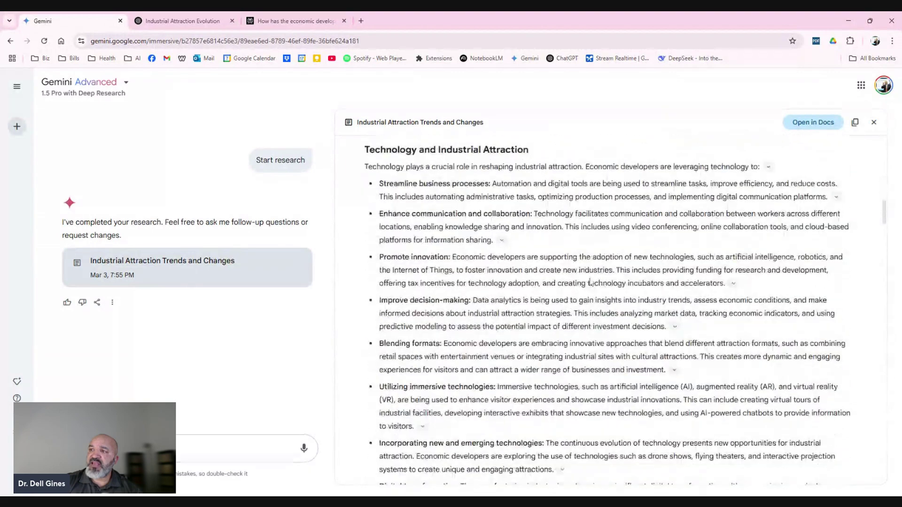
pyautogui.scroll(-20, 632, 293)
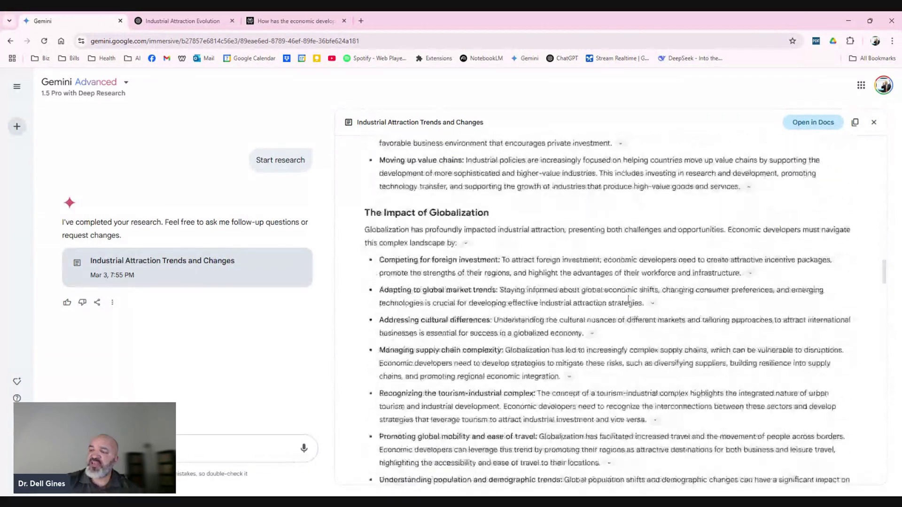
pyautogui.scroll(-6, 547, 233)
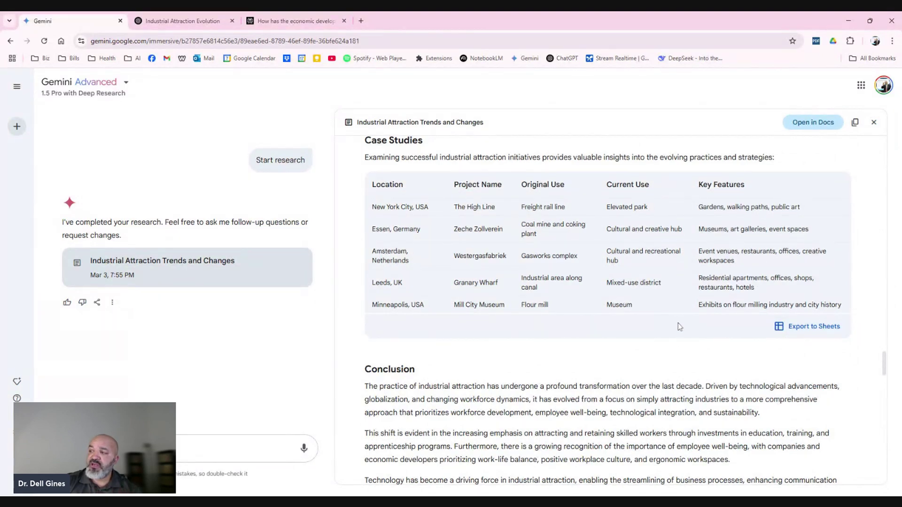
pyautogui.scroll(-15, 675, 326)
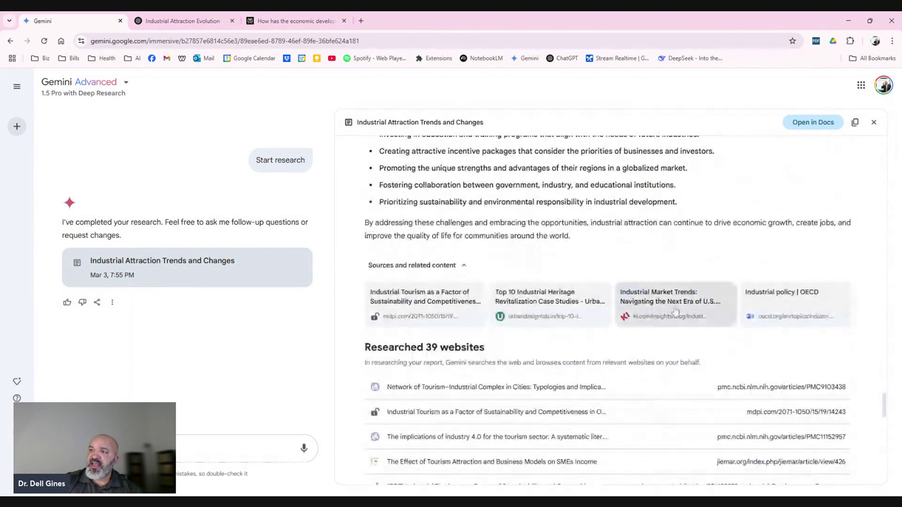
pyautogui.scroll(-12, 636, 282)
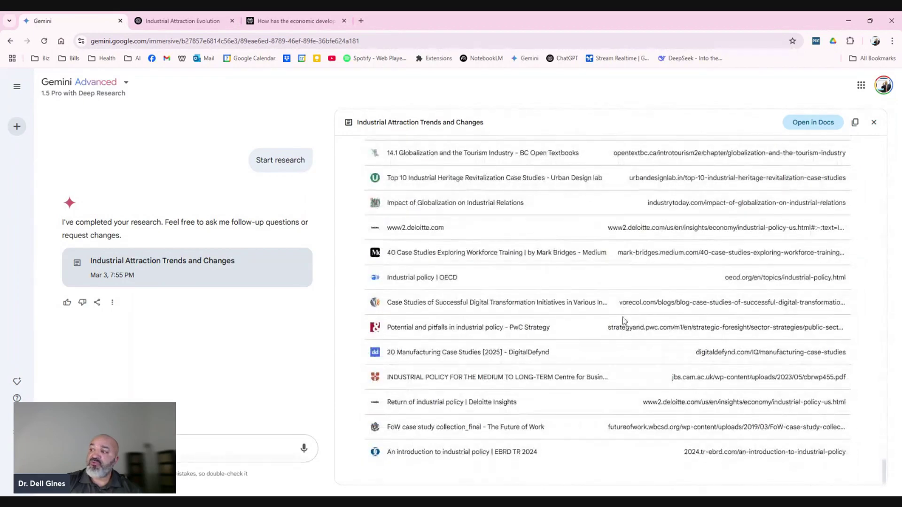
pyautogui.scroll(15, 710, 355)
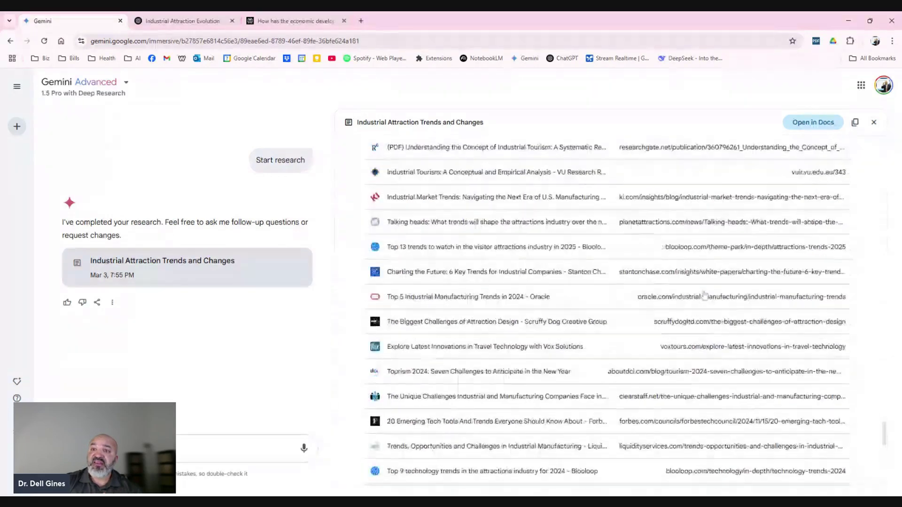
pyautogui.scroll(15, 610, 305)
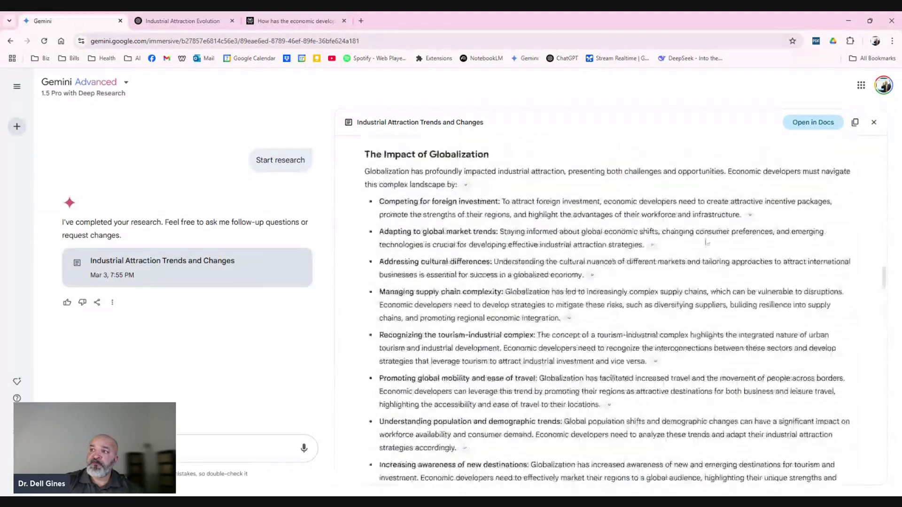
pyautogui.scroll(3, 610, 305)
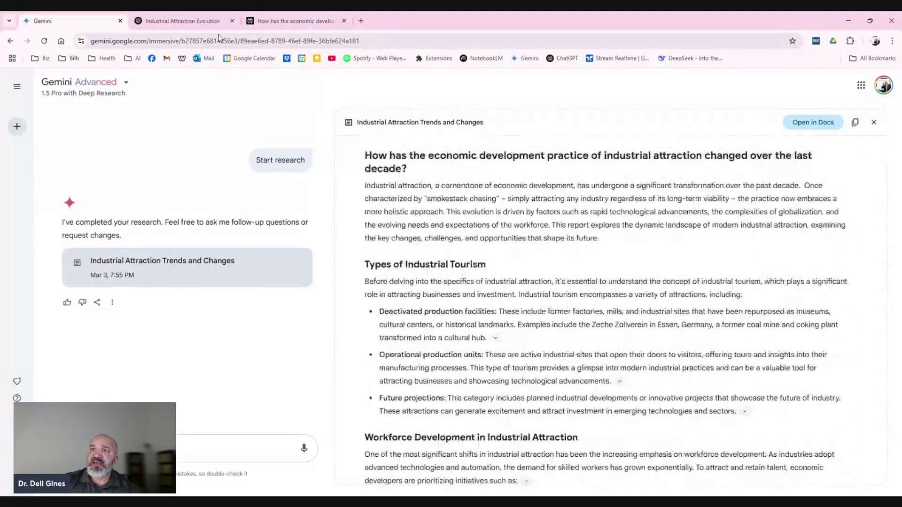
# Switch to ChatGPT and read through its report on changes in industrial attraction strategies, from the introduction to the conclusion.
pyautogui.click(185, 22)
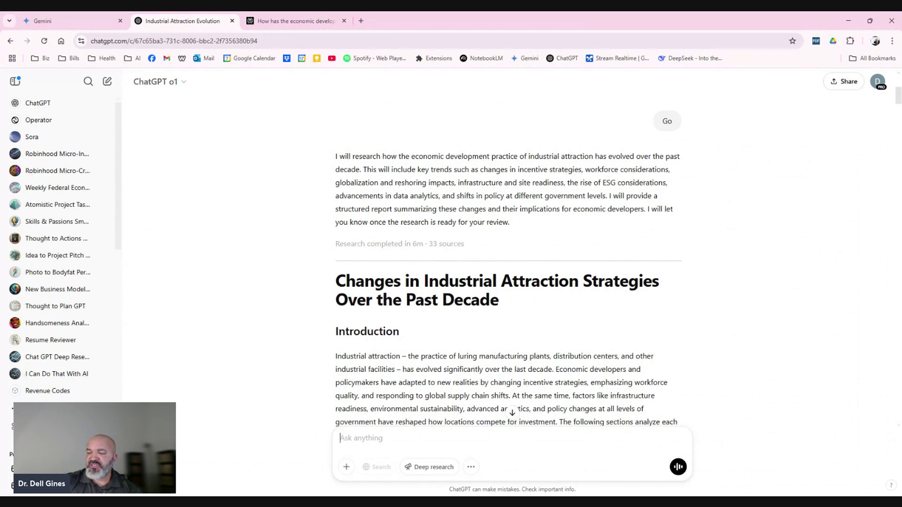
pyautogui.scroll(-2, 507, 262)
pyautogui.scroll(-6, 558, 258)
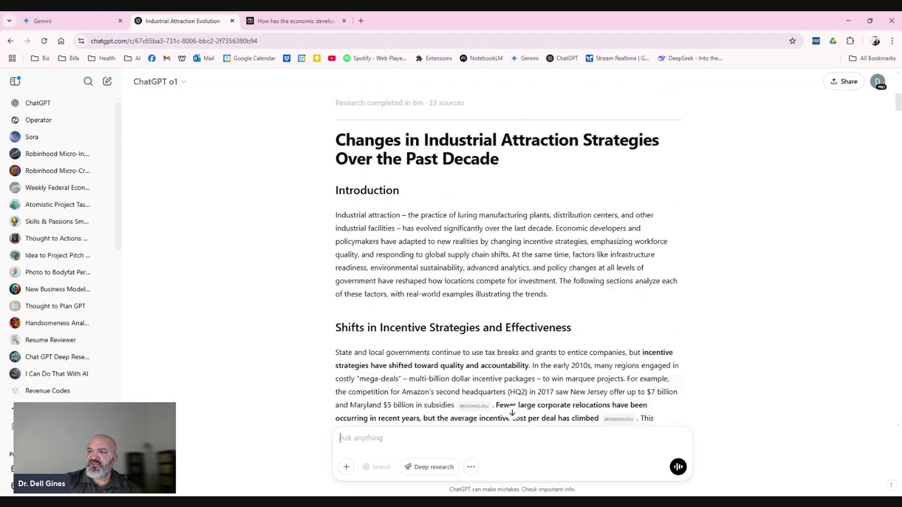
pyautogui.scroll(-10, 507, 258)
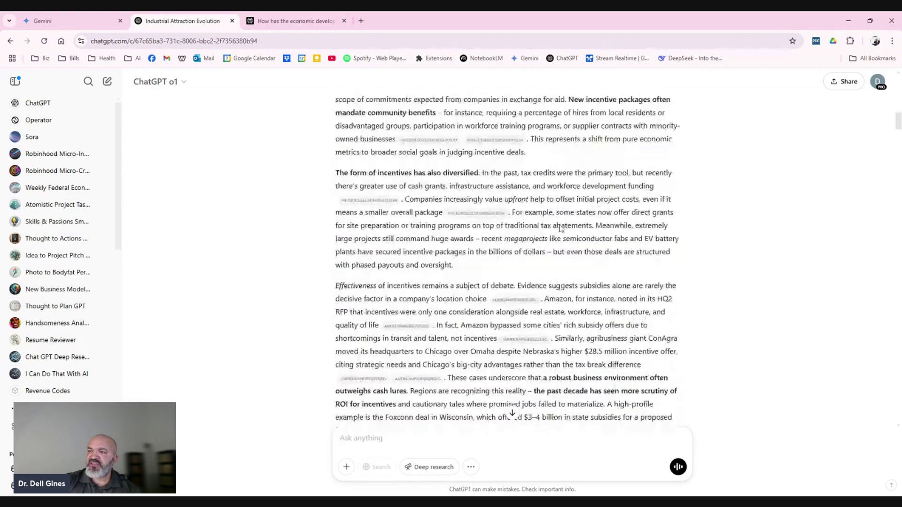
pyautogui.scroll(-9, 507, 258)
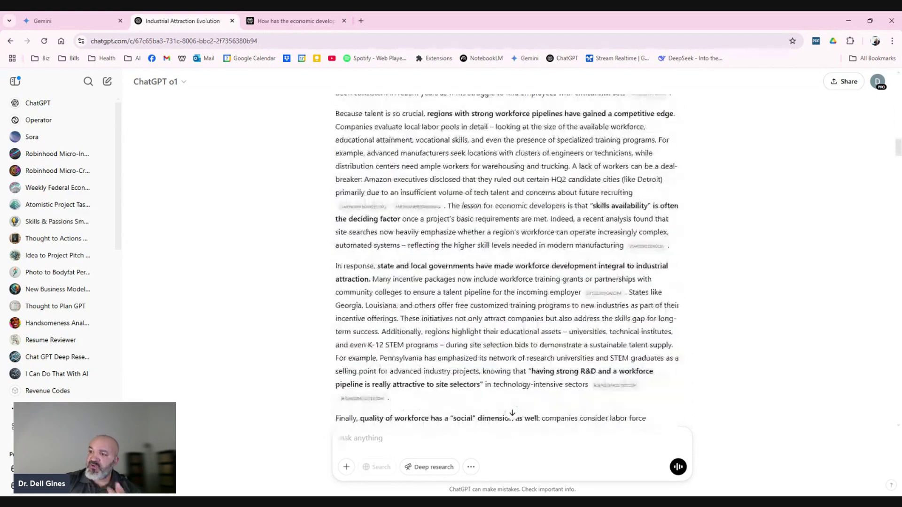
pyautogui.scroll(-15, 588, 287)
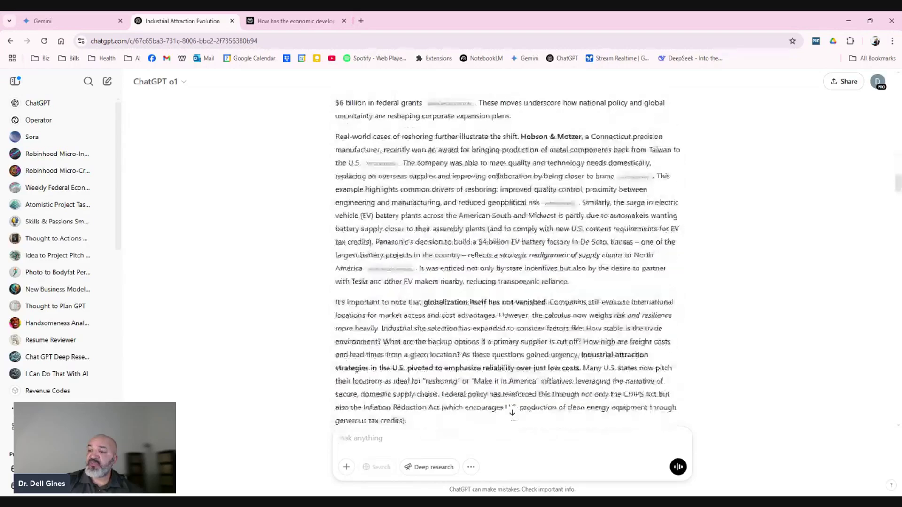
pyautogui.scroll(-3, 583, 285)
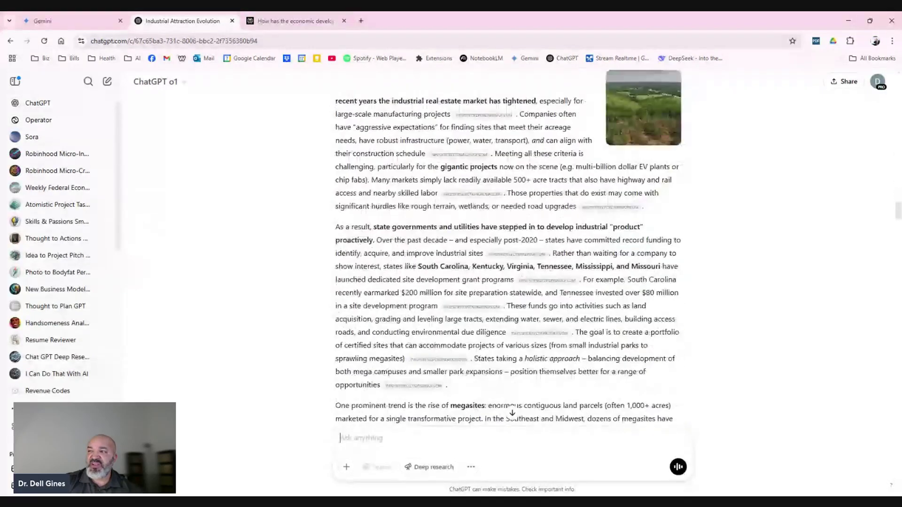
pyautogui.scroll(-8, 507, 258)
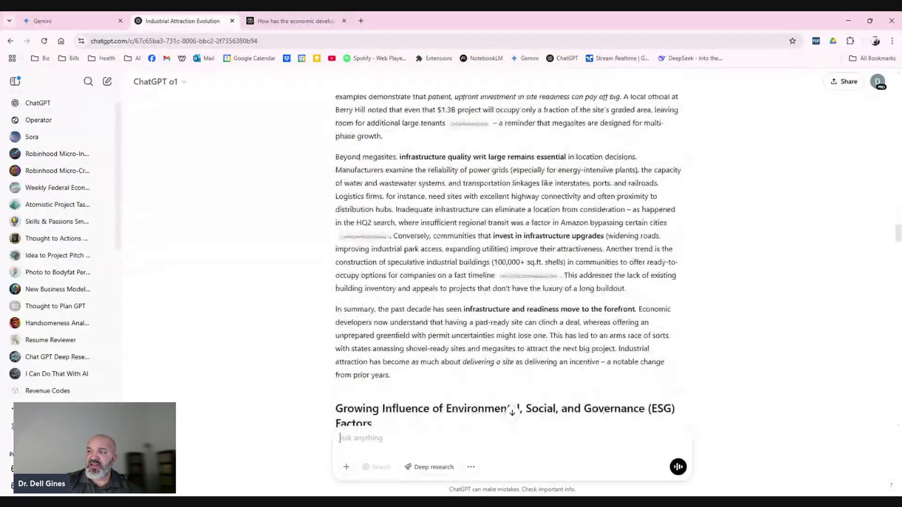
pyautogui.scroll(-20, 507, 259)
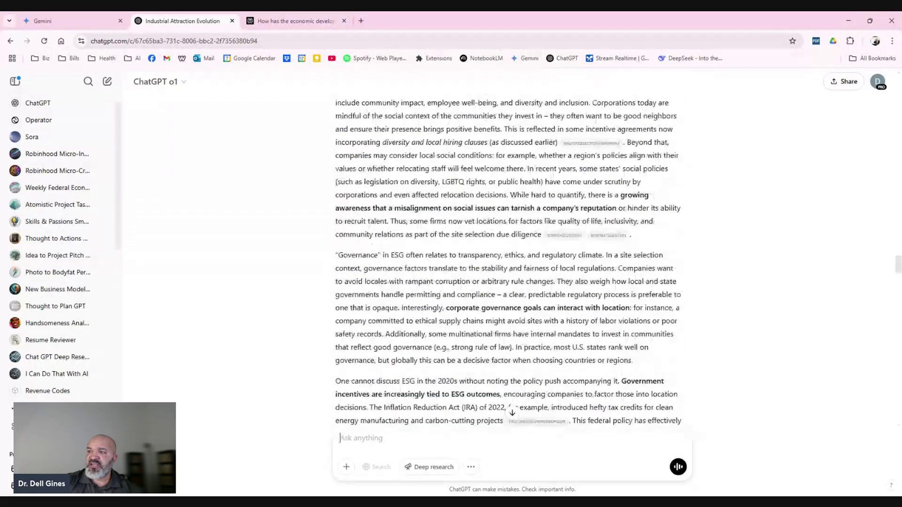
pyautogui.scroll(-15, 599, 244)
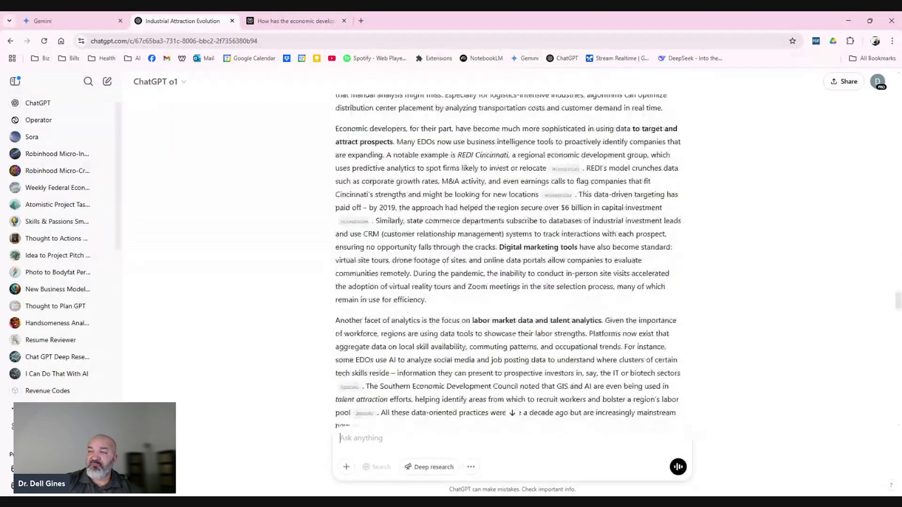
pyautogui.scroll(-15, 600, 243)
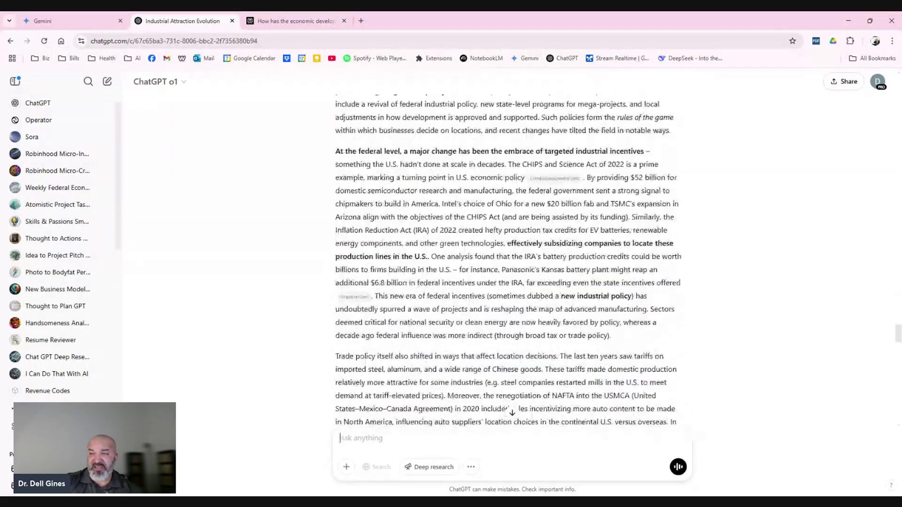
pyautogui.scroll(-15, 603, 244)
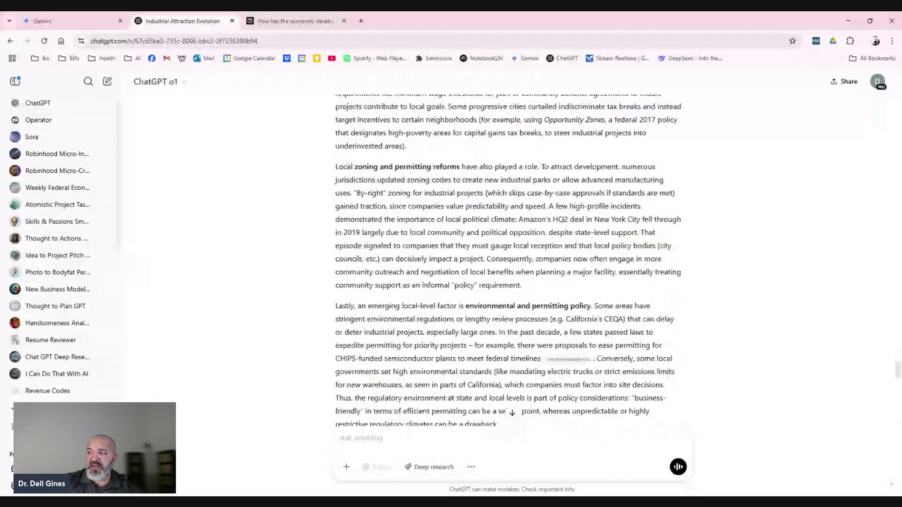
pyautogui.scroll(-7, 507, 253)
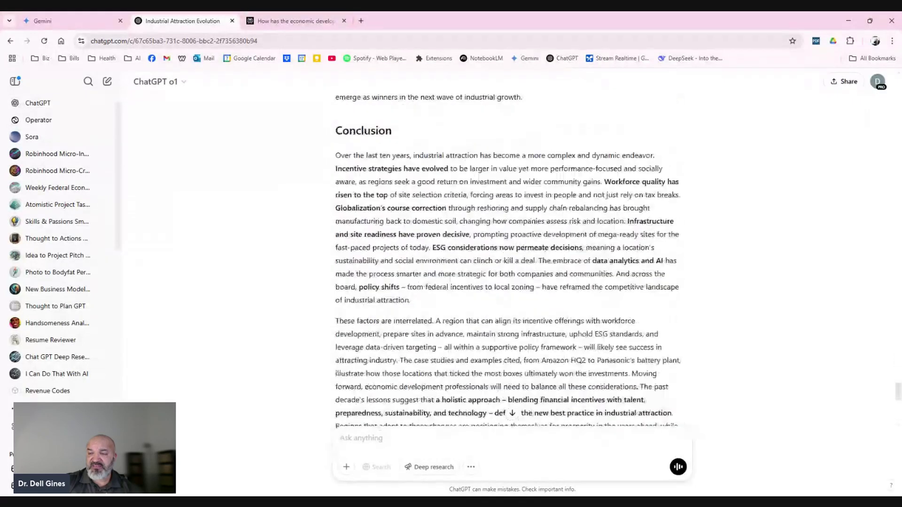
# Examine the source list at the end of the ChatGPT report and return to the report's introduction.
pyautogui.scroll(-5, 520, 222)
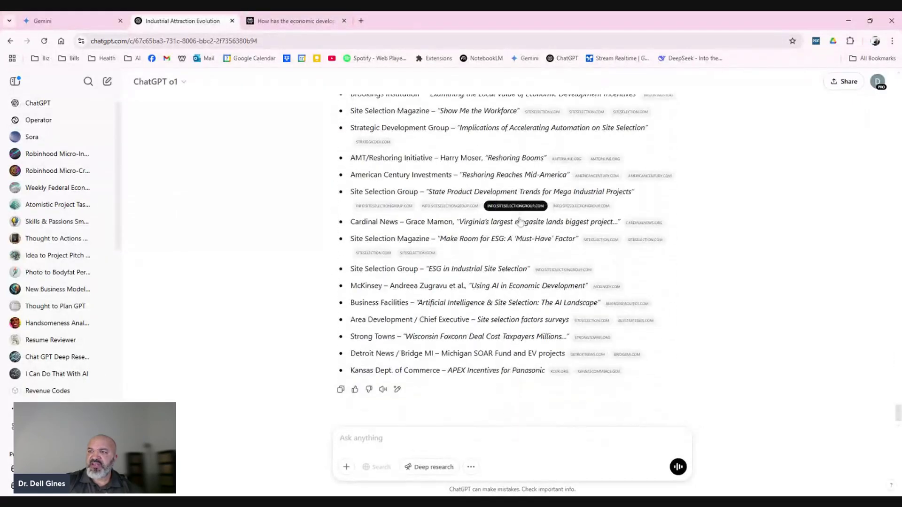
pyautogui.scroll(1, 546, 366)
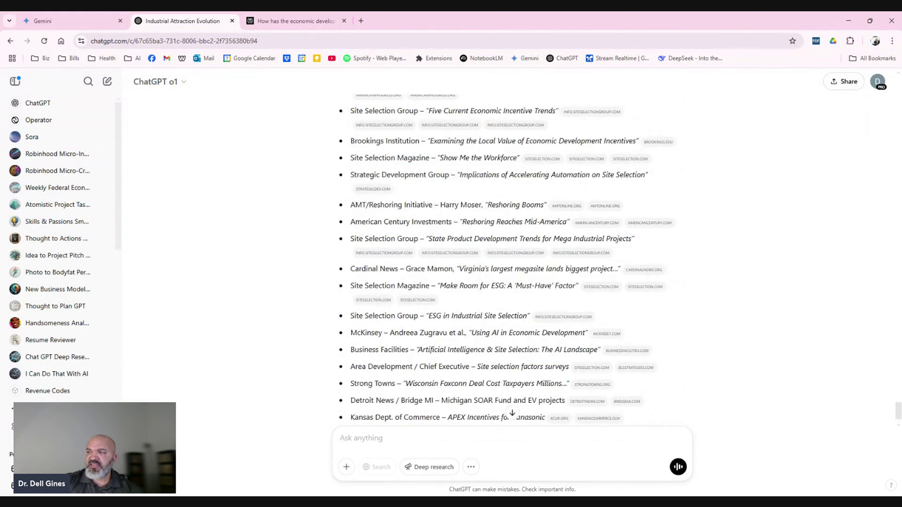
pyautogui.scroll(-1, 556, 265)
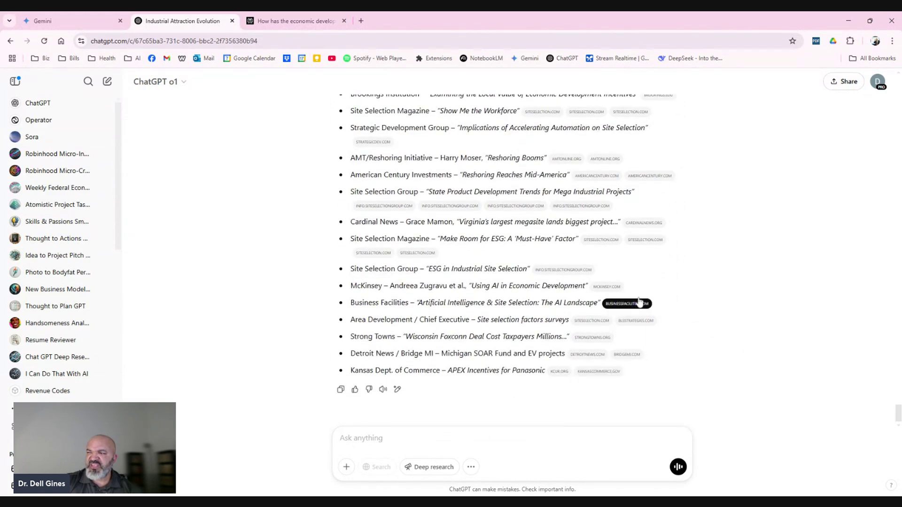
pyautogui.scroll(15, 625, 305)
pyautogui.scroll(10, 702, 193)
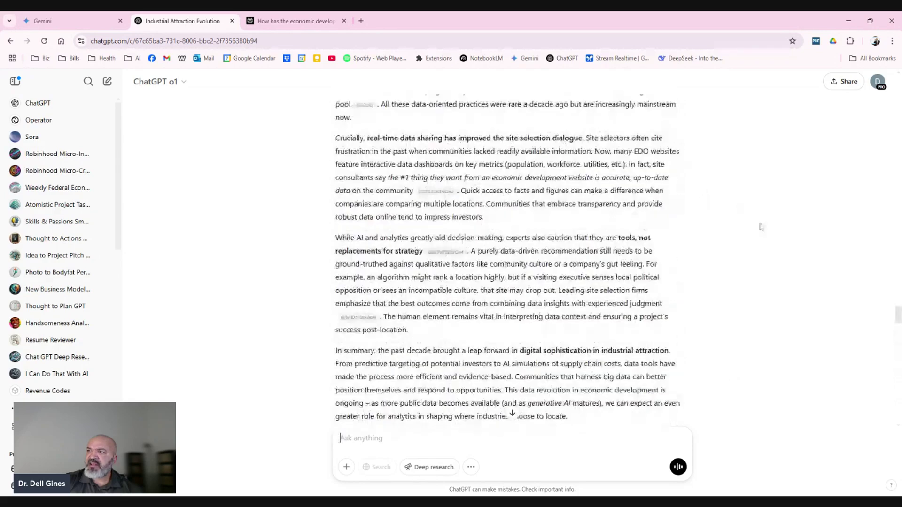
pyautogui.scroll(20, 863, 330)
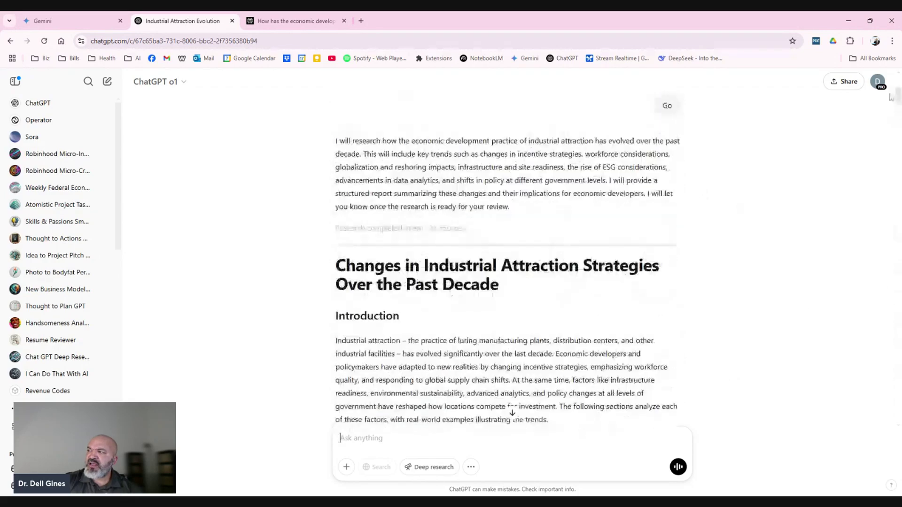
pyautogui.scroll(-5, 507, 258)
pyautogui.scroll(1, 508, 258)
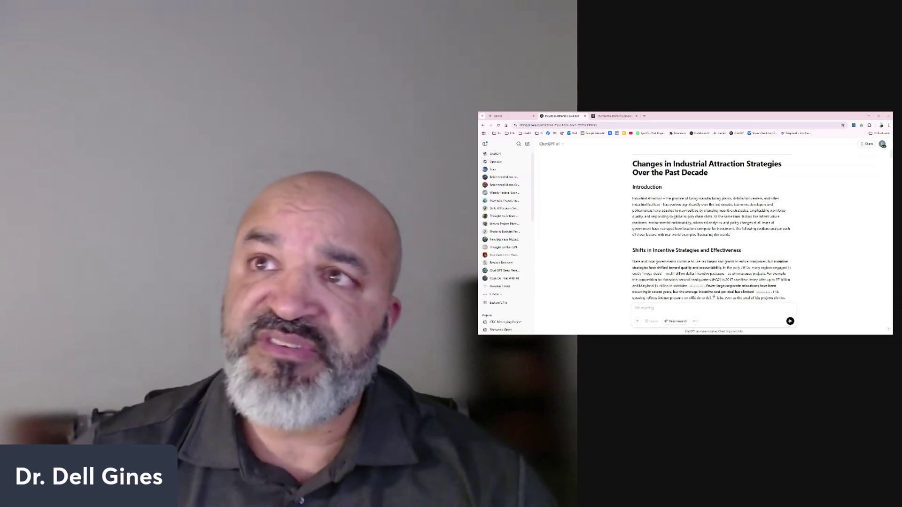
# Switch to Perplexity and review its source list alongside the report's body and conclusion.
pyautogui.click(613, 115)
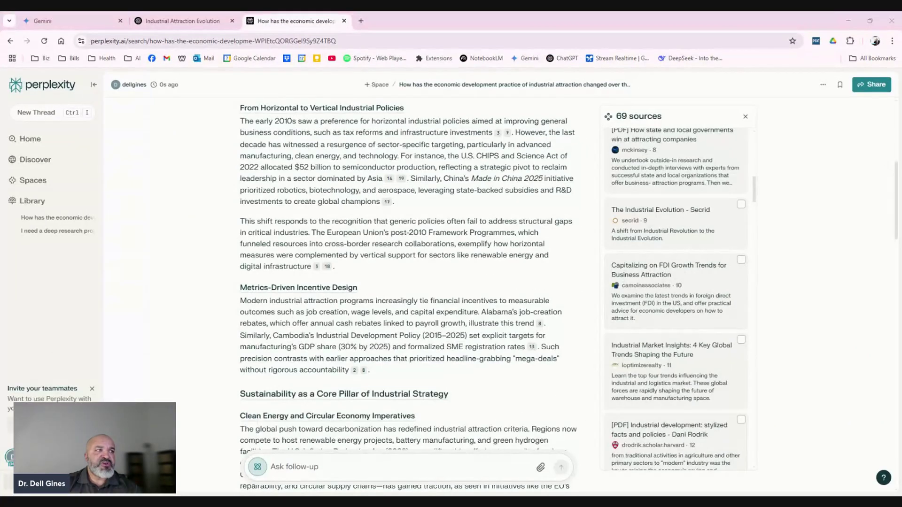
pyautogui.scroll(-15, 655, 302)
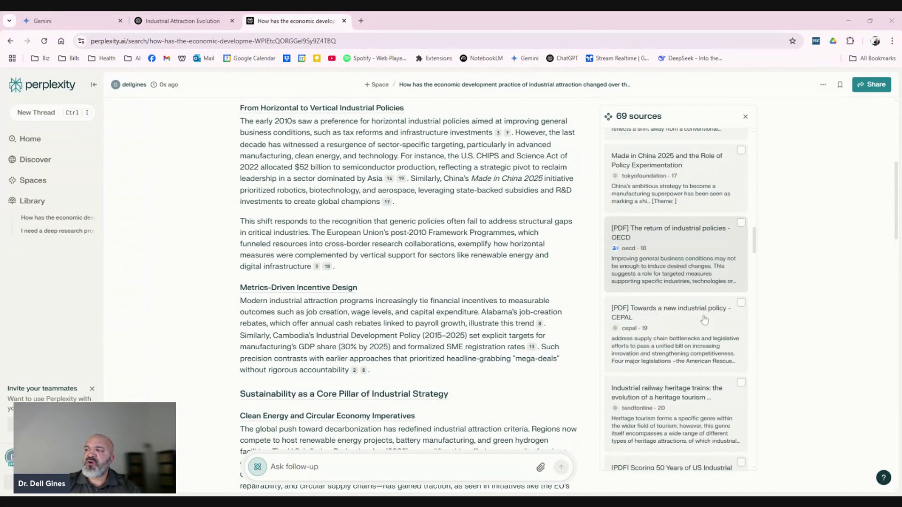
pyautogui.scroll(-15, 700, 324)
pyautogui.scroll(15, 691, 318)
pyautogui.scroll(-10, 476, 301)
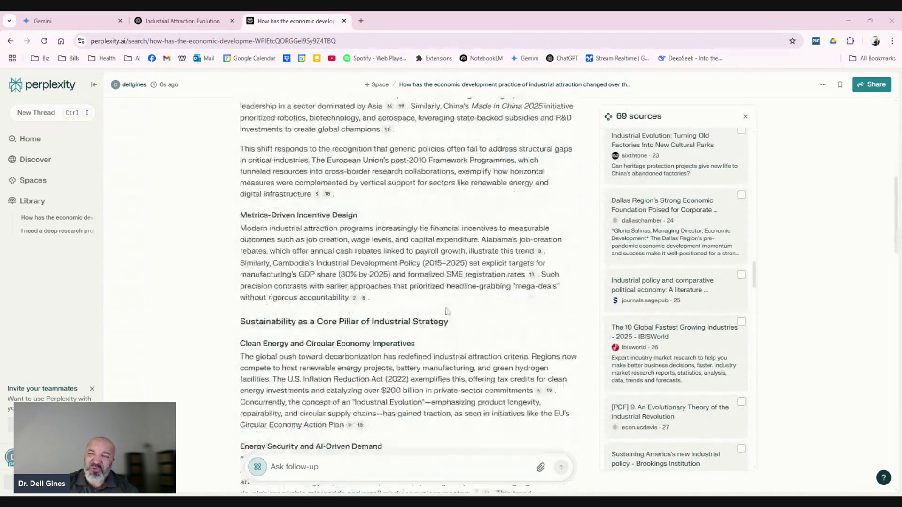
pyautogui.scroll(-20, 476, 301)
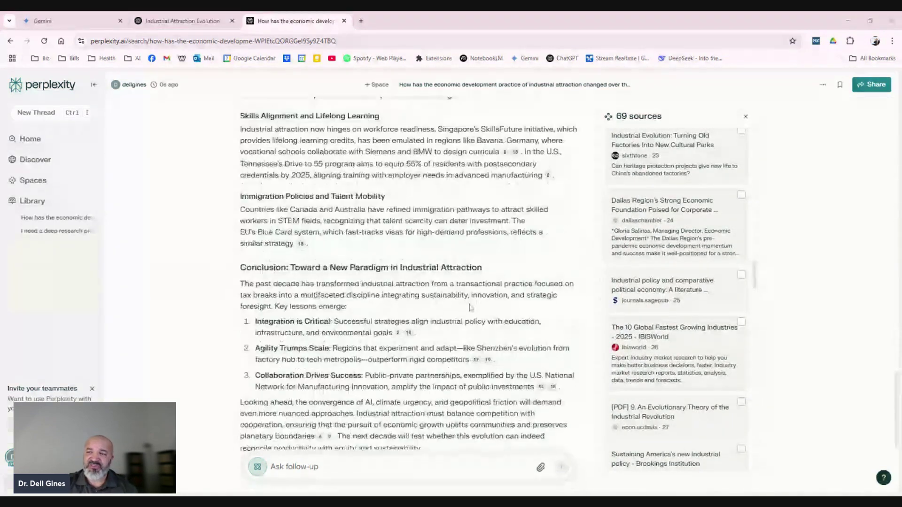
pyautogui.scroll(15, 469, 310)
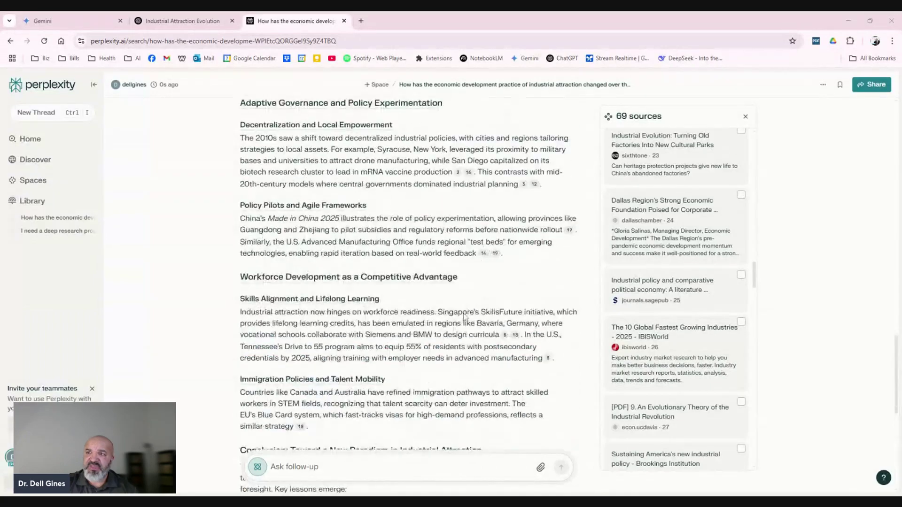
pyautogui.scroll(15, 470, 311)
pyautogui.scroll(-6, 691, 238)
pyautogui.scroll(-15, 691, 238)
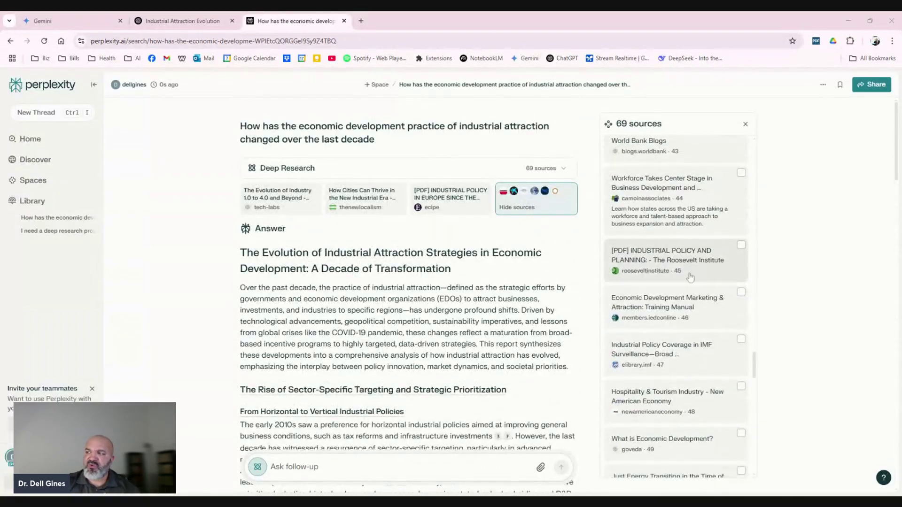
pyautogui.scroll(-6, 682, 358)
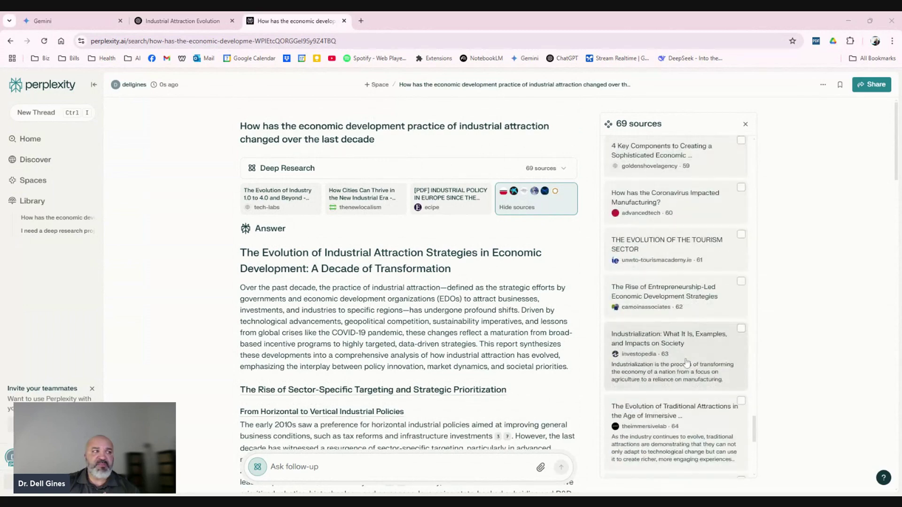
# Switch to Gemini and review its report's sections, conclusion and researched websites, ending at the Case Studies table.
pyautogui.click(70, 21)
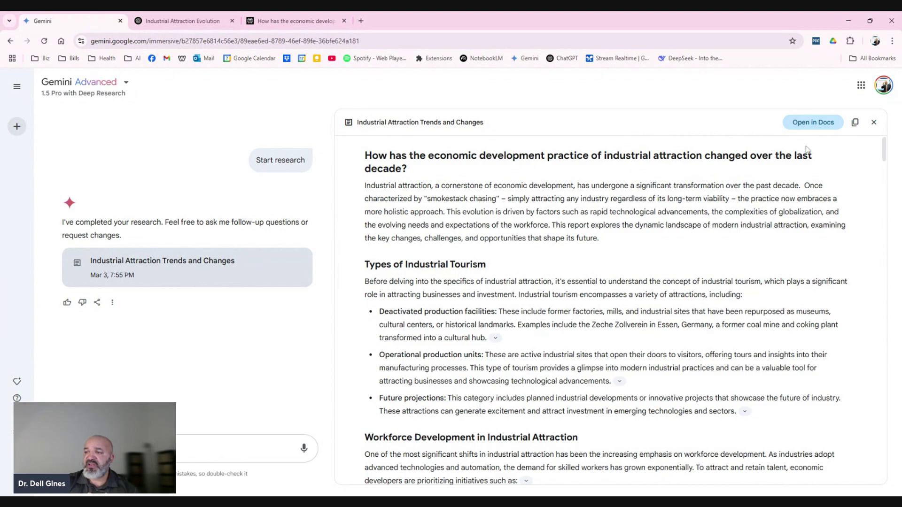
pyautogui.scroll(-5, 610, 305)
pyautogui.scroll(-15, 690, 288)
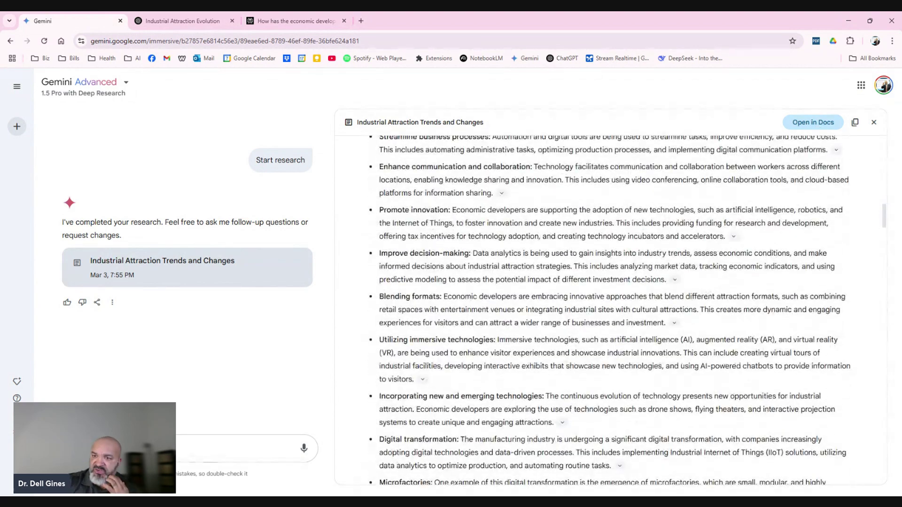
pyautogui.scroll(-5, 711, 295)
pyautogui.scroll(-20, 703, 286)
pyautogui.scroll(-7, 545, 309)
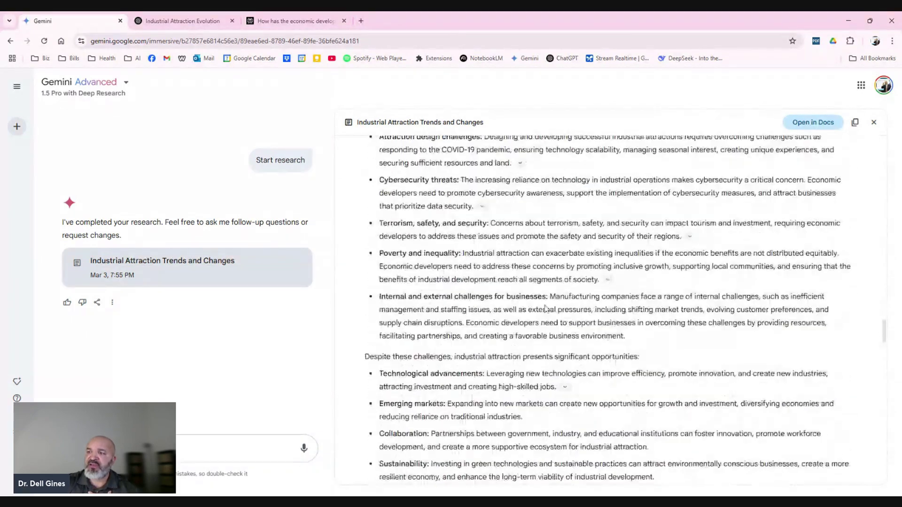
pyautogui.scroll(-14, 522, 318)
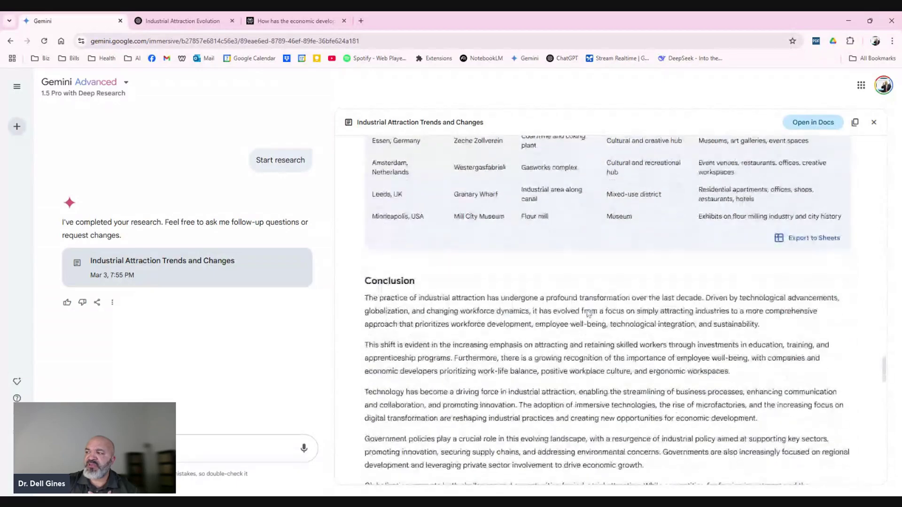
pyautogui.scroll(-15, 599, 327)
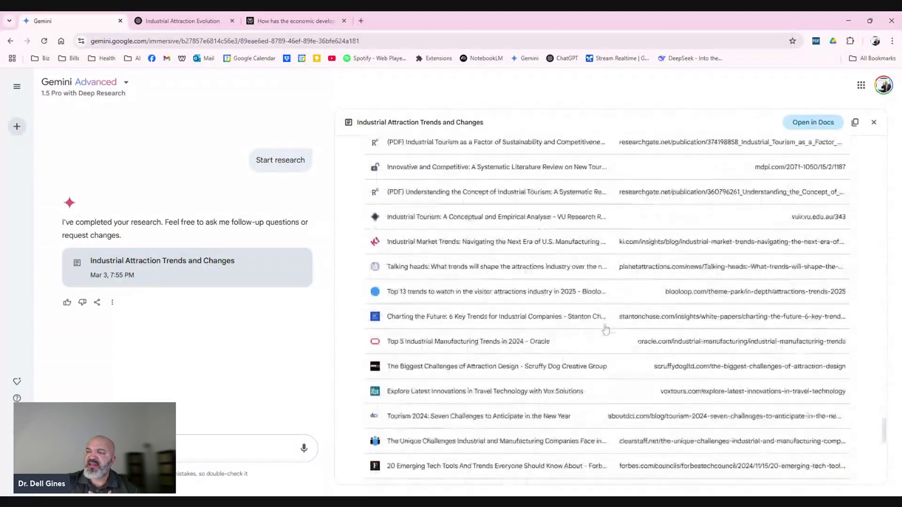
pyautogui.scroll(-7, 605, 332)
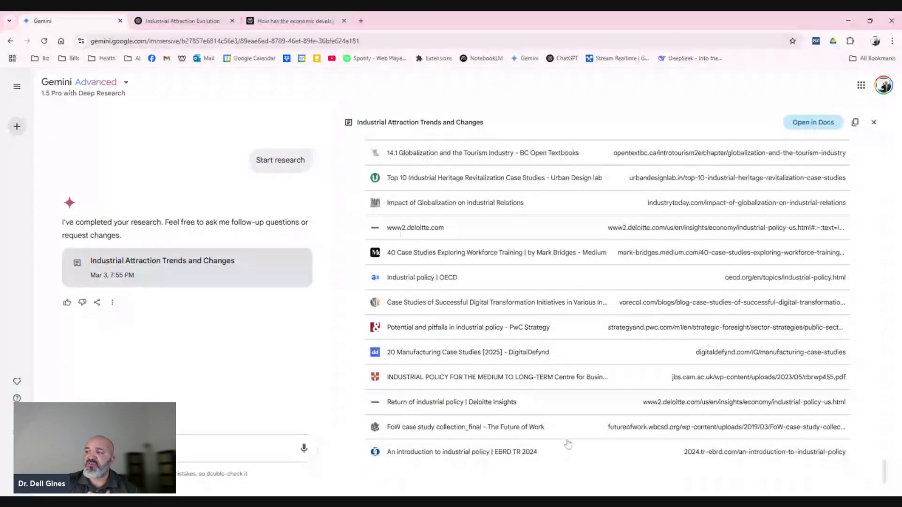
pyautogui.scroll(12, 623, 286)
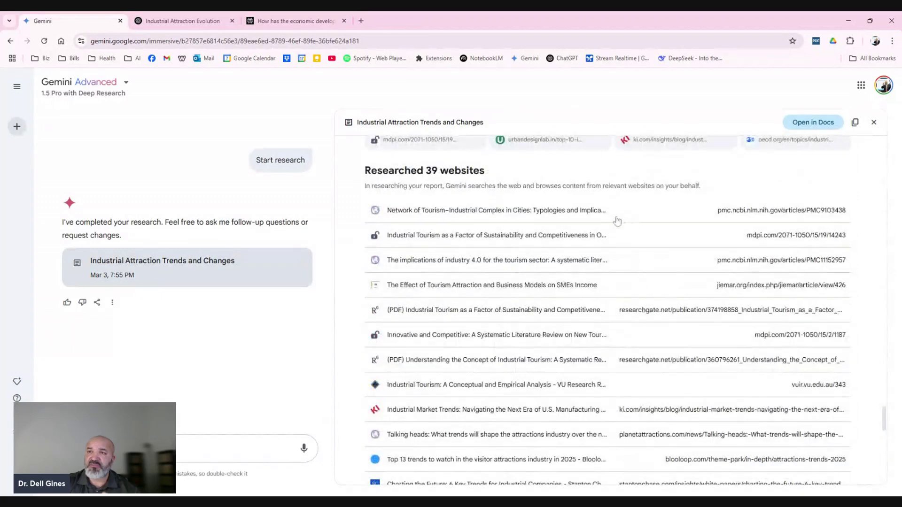
pyautogui.scroll(8, 542, 216)
pyautogui.scroll(5, 543, 216)
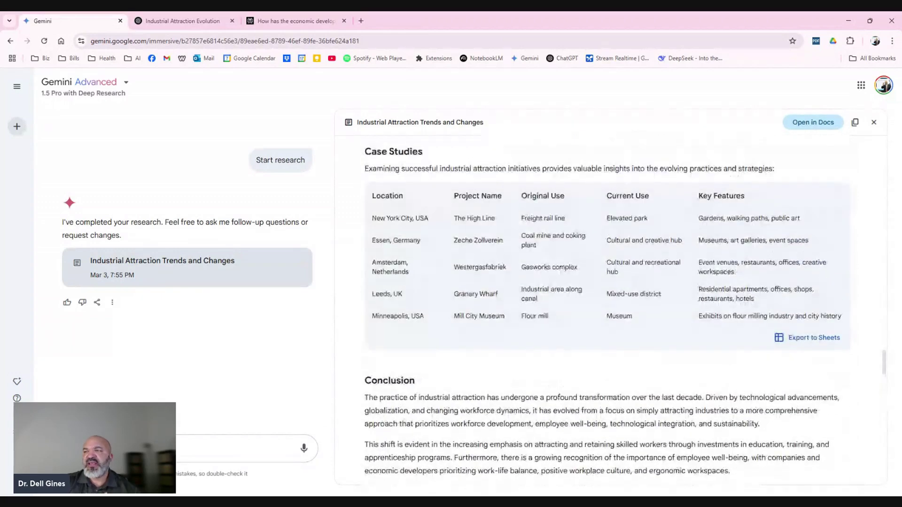
# Switch to ChatGPT and read its report from the introduction through incentives, supply chains, infrastructure, ESG and data analytics to the policy shifts section.
pyautogui.click(182, 22)
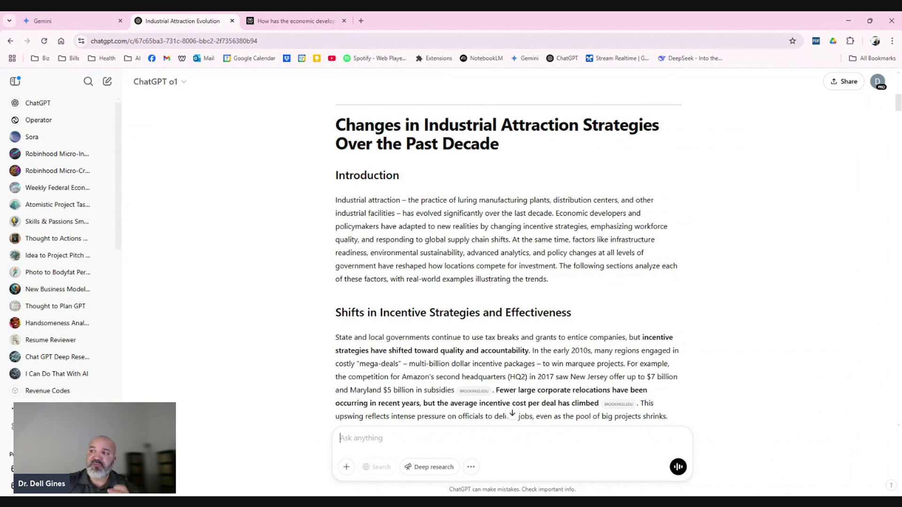
pyautogui.scroll(-15, 610, 263)
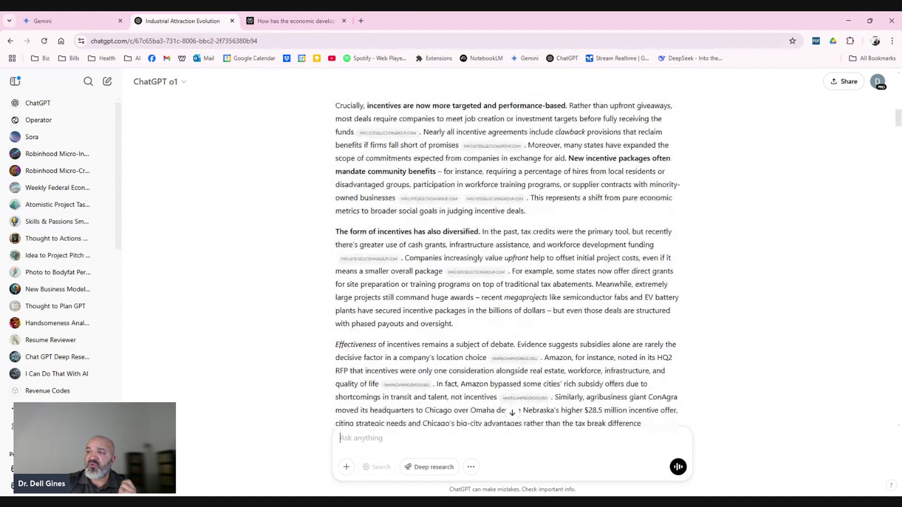
pyautogui.scroll(-20, 617, 263)
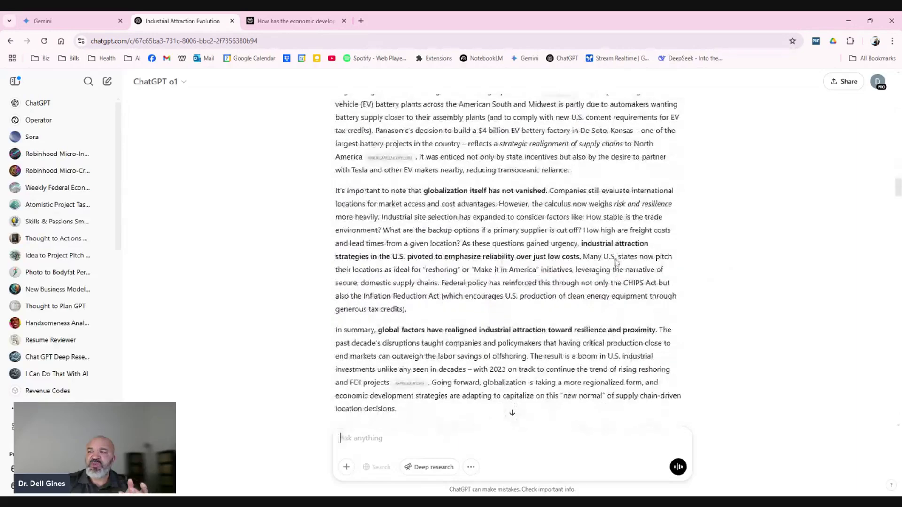
pyautogui.scroll(-20, 616, 263)
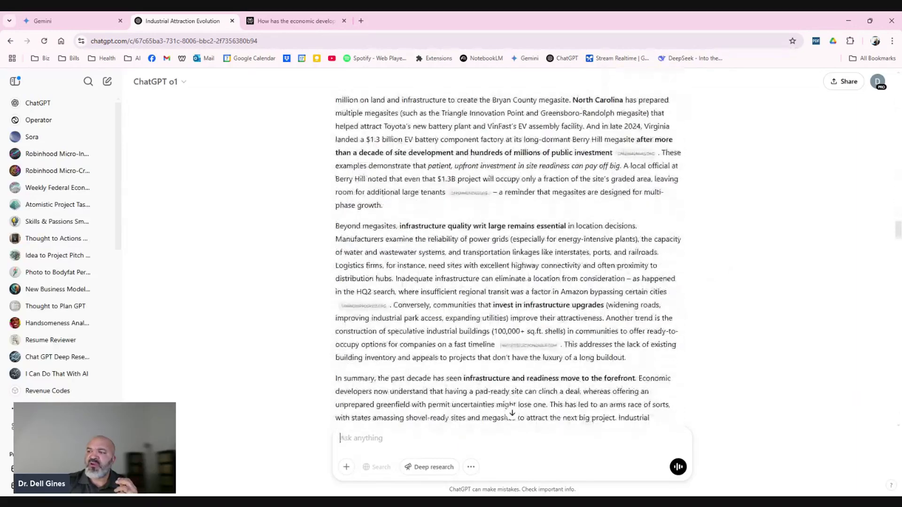
pyautogui.scroll(-15, 602, 260)
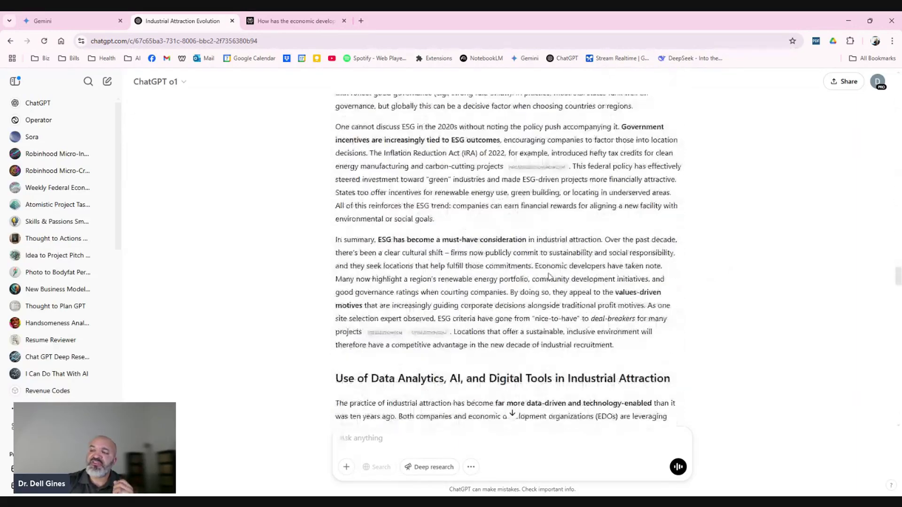
pyautogui.scroll(-20, 588, 284)
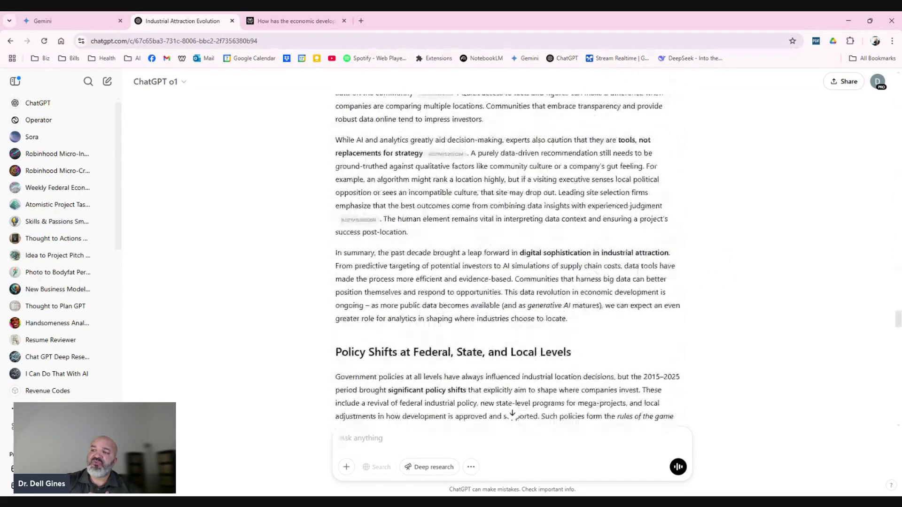
pyautogui.scroll(-2, 508, 260)
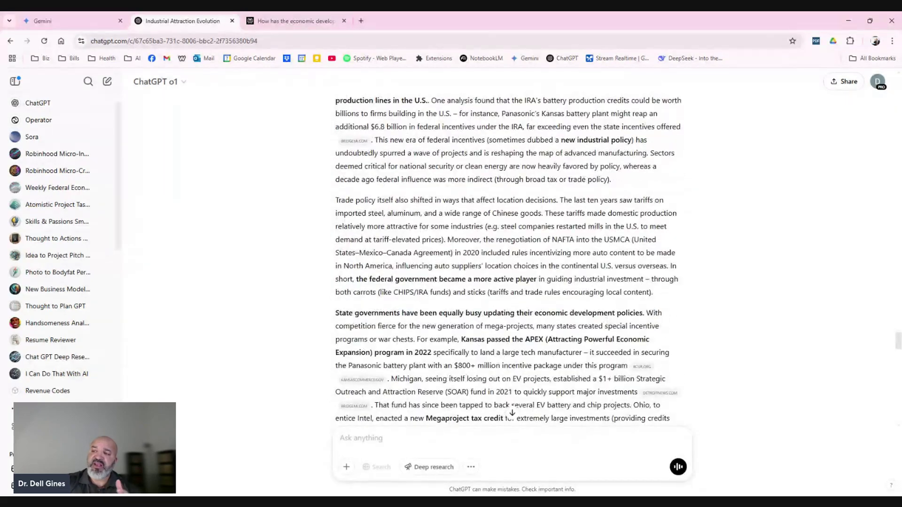
# Examine the source list and conclusion of the ChatGPT report, ending back at the federal and state policy paragraphs.
pyautogui.scroll(-6, 611, 307)
pyautogui.scroll(5, 641, 312)
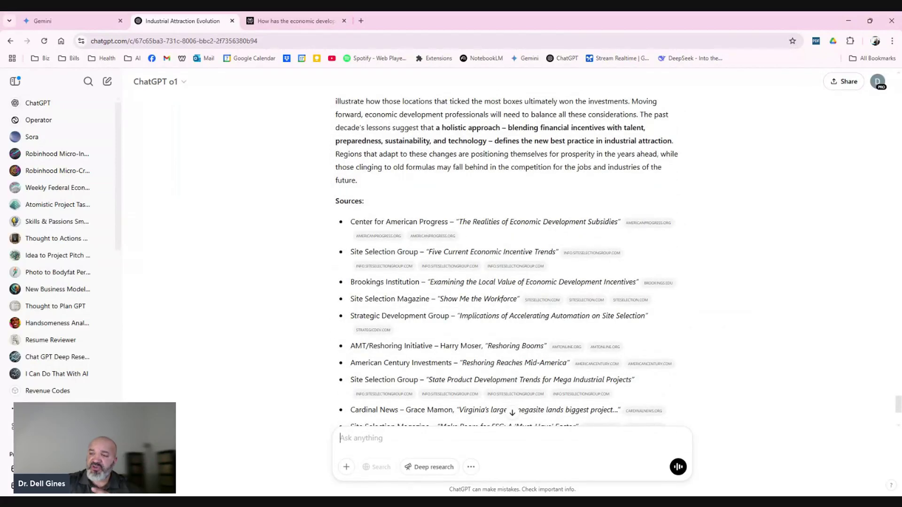
pyautogui.scroll(-4, 545, 228)
pyautogui.scroll(10, 507, 254)
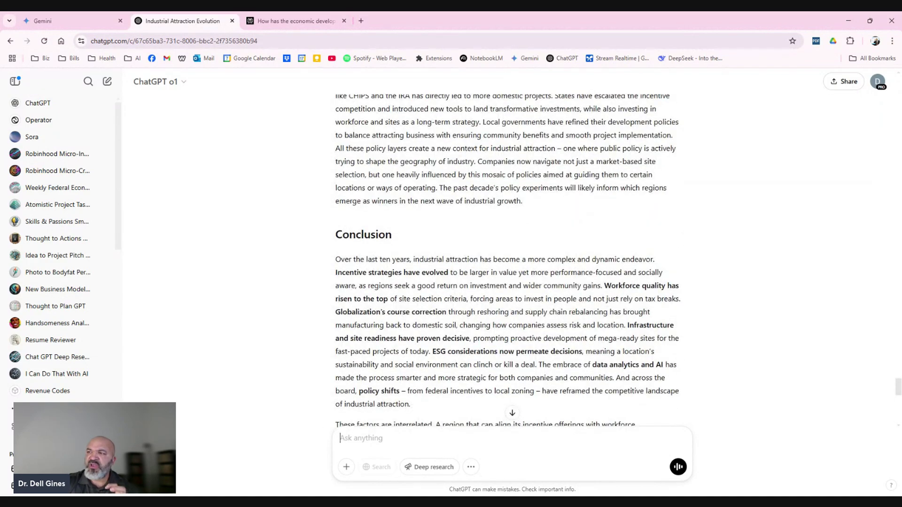
pyautogui.scroll(15, 507, 254)
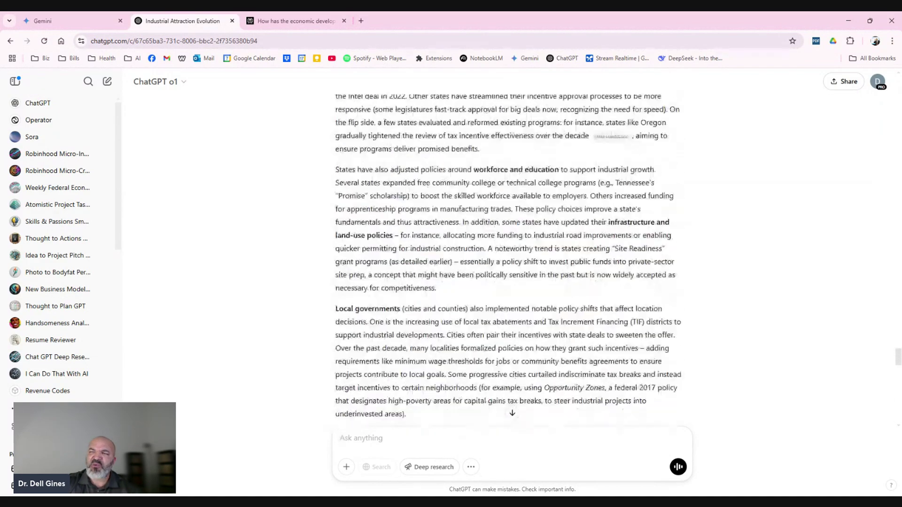
pyautogui.scroll(5, 507, 258)
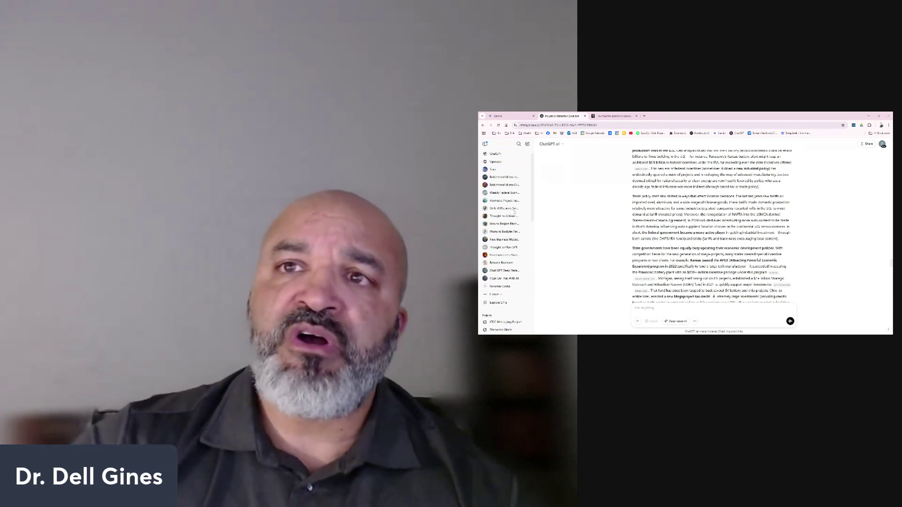
# Review the models available for the ChatGPT conversation without changing the selected one.
pyautogui.click(562, 145)
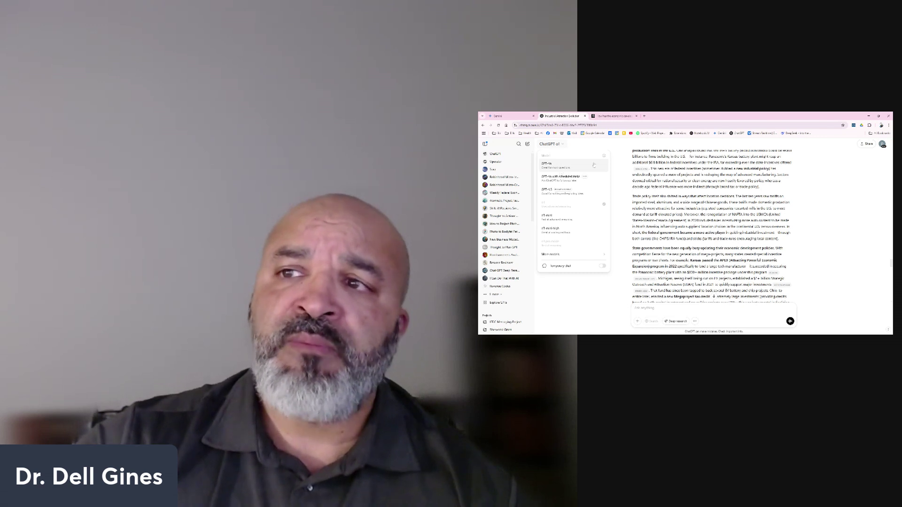
pyautogui.press('Escape')
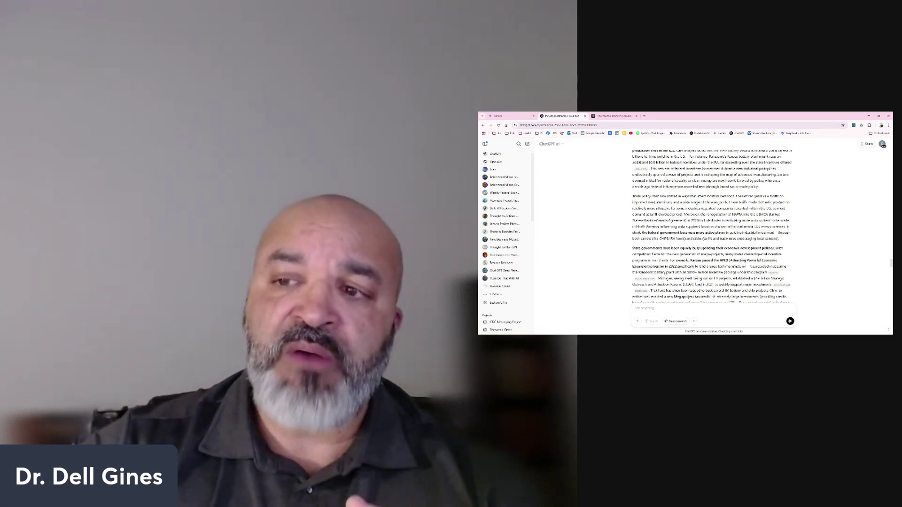
pyautogui.click(561, 145)
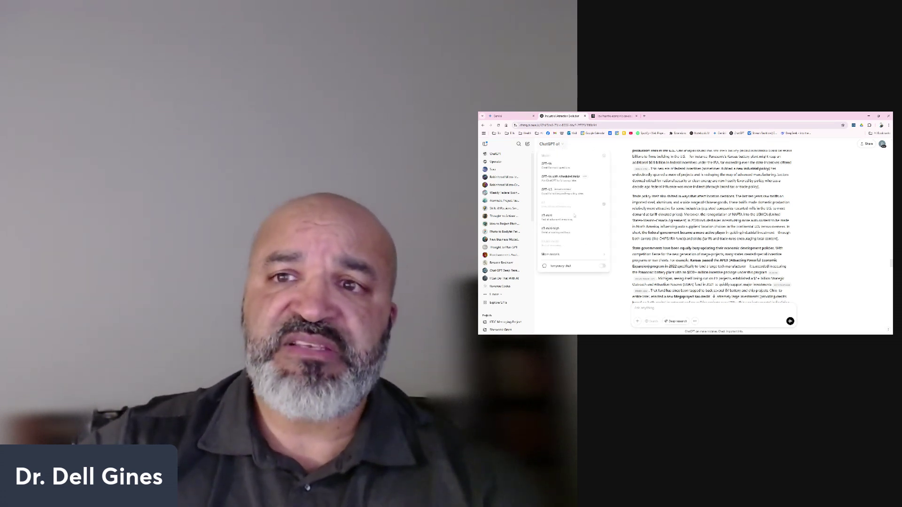
pyautogui.press('Escape')
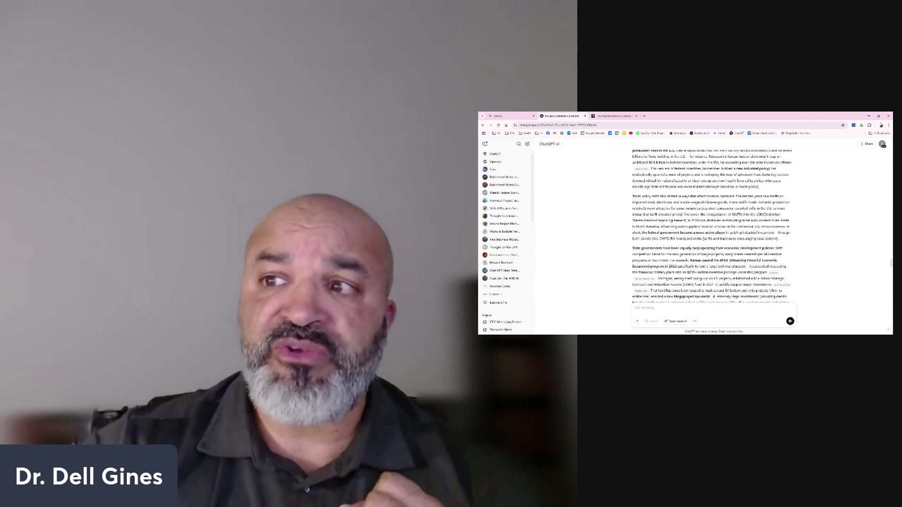